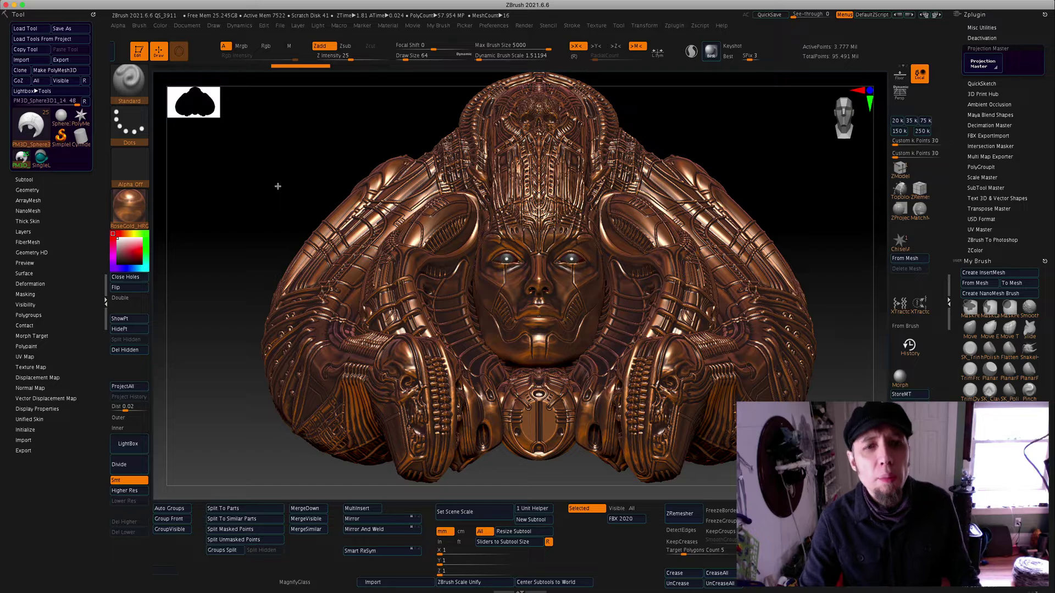
# - Look over the front of the sculpt and browse the My Brush and Brush palettes
pyautogui.moveTo(279, 190); pyautogui.dragTo(255, 229)
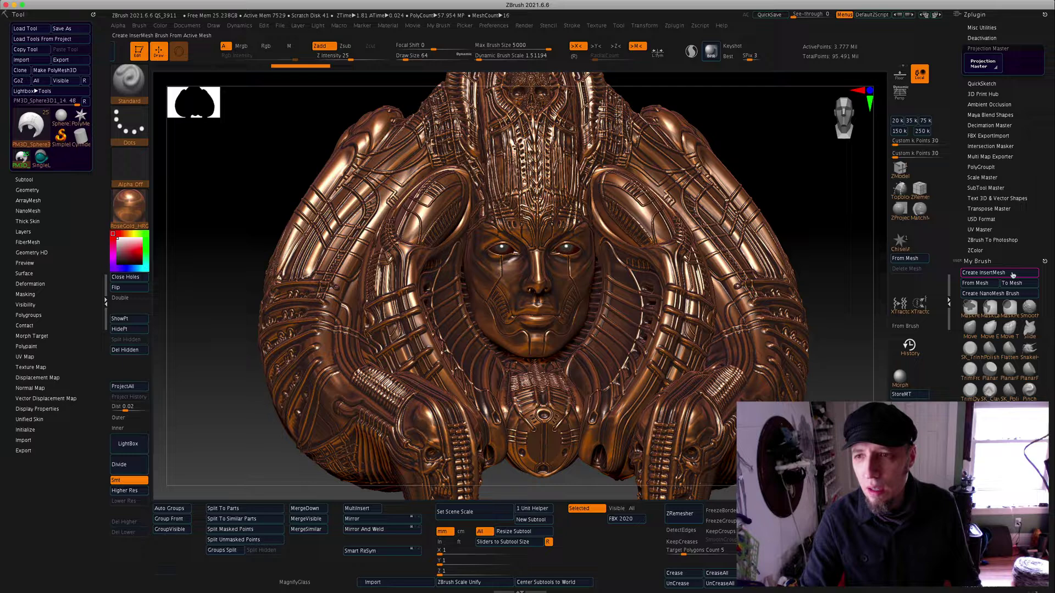
pyautogui.moveTo(1039, 228); pyautogui.dragTo(1038, 195)
pyautogui.scroll(-10, 1000, 220)
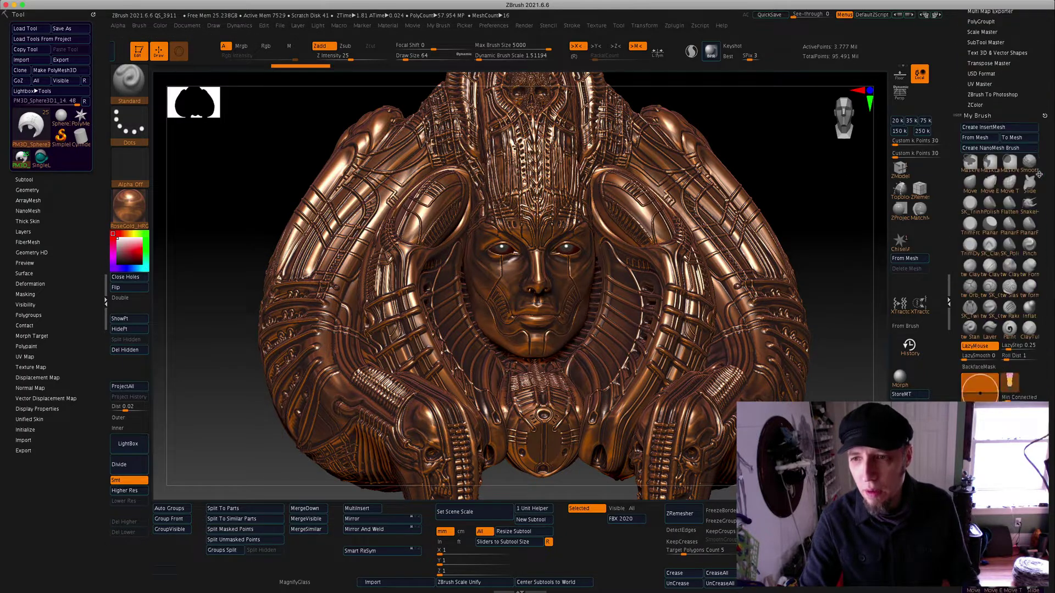
pyautogui.scroll(5, 1030, 116)
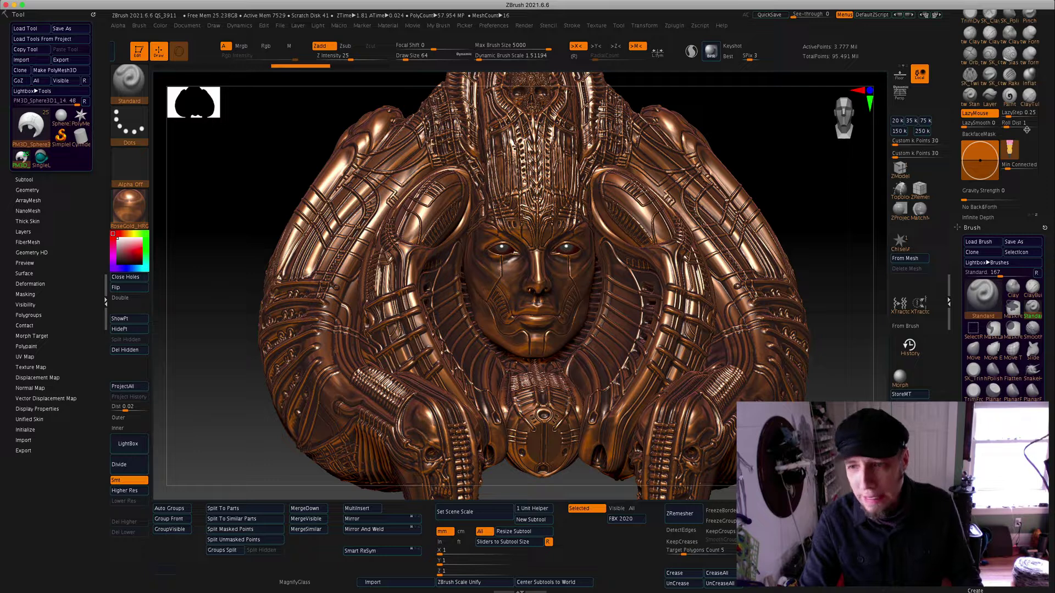
pyautogui.scroll(-3, 1025, 125)
pyautogui.scroll(10, 1006, 220)
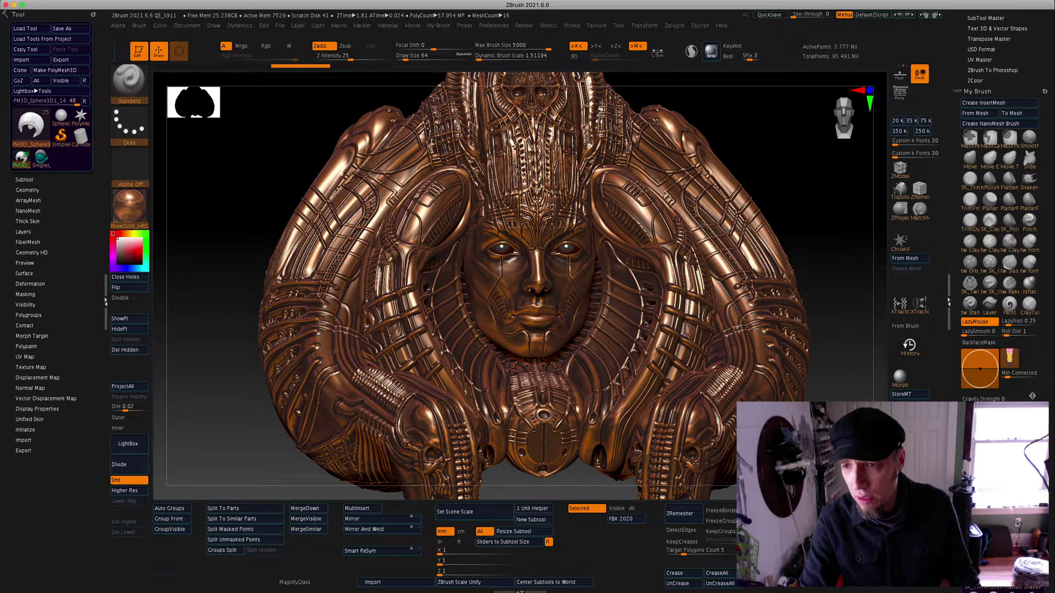
pyautogui.scroll(1, 1005, 270)
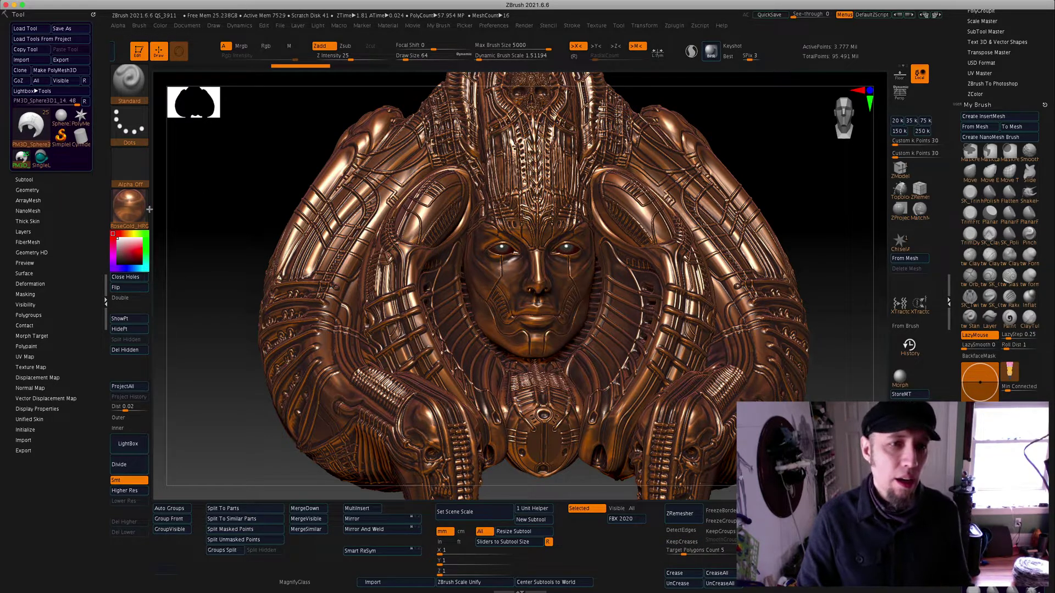
# - Apply StartupMaterial to the sculpt and inspect the surface detail on its side and back
pyautogui.moveTo(225, 207)
pyautogui.mouseDown()
pyautogui.moveTo(278, 217)
pyautogui.moveTo(108, 207)
pyautogui.mouseUp()
pyautogui.click(126, 206)
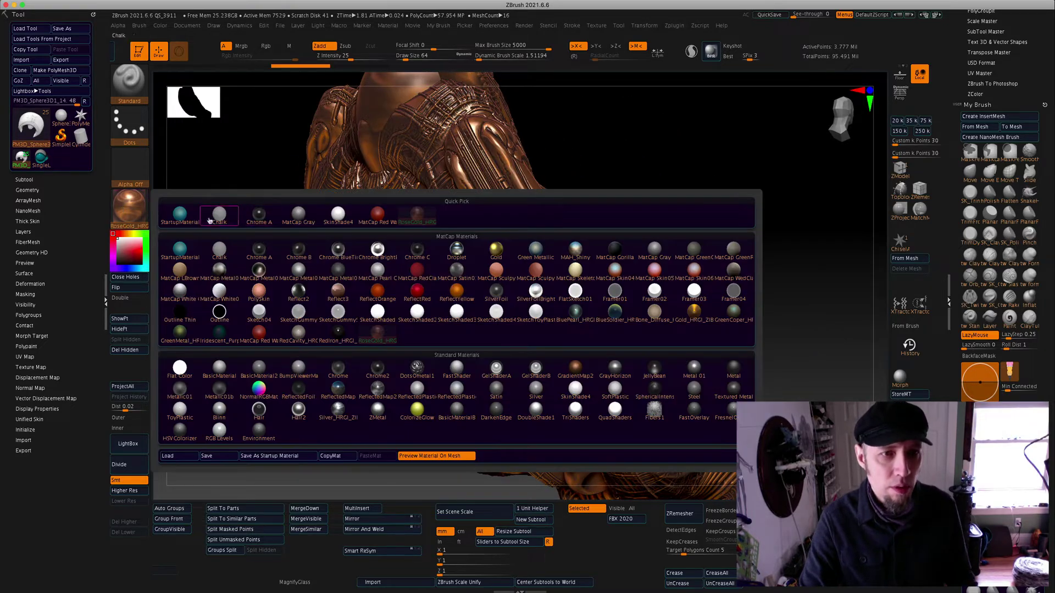
pyautogui.click(176, 218)
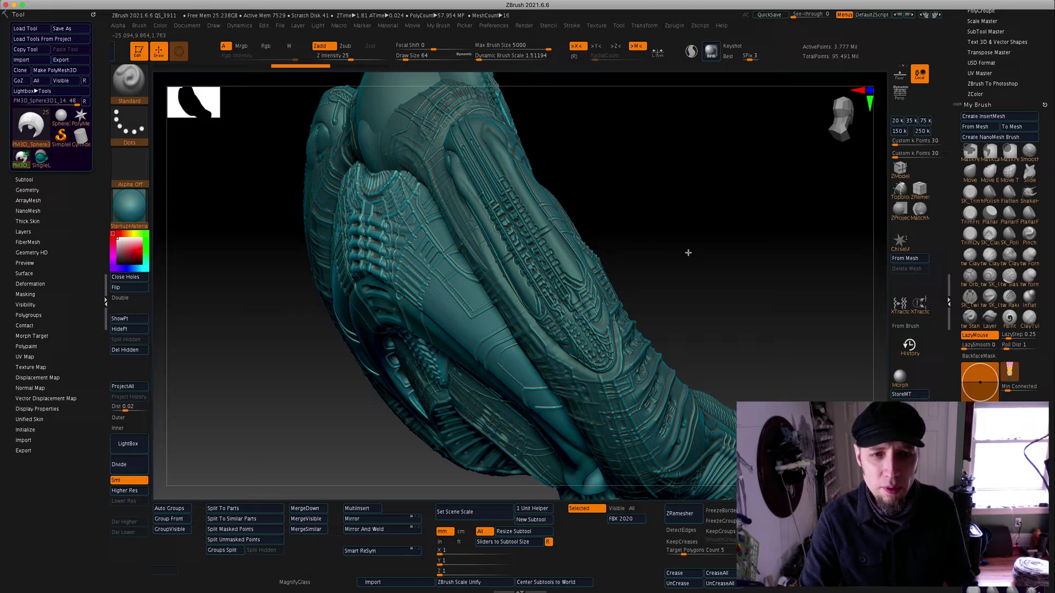
pyautogui.moveTo(688, 252)
pyautogui.mouseDown()
pyautogui.moveTo(676, 220)
pyautogui.moveTo(709, 241)
pyautogui.moveTo(701, 235)
pyautogui.mouseUp()
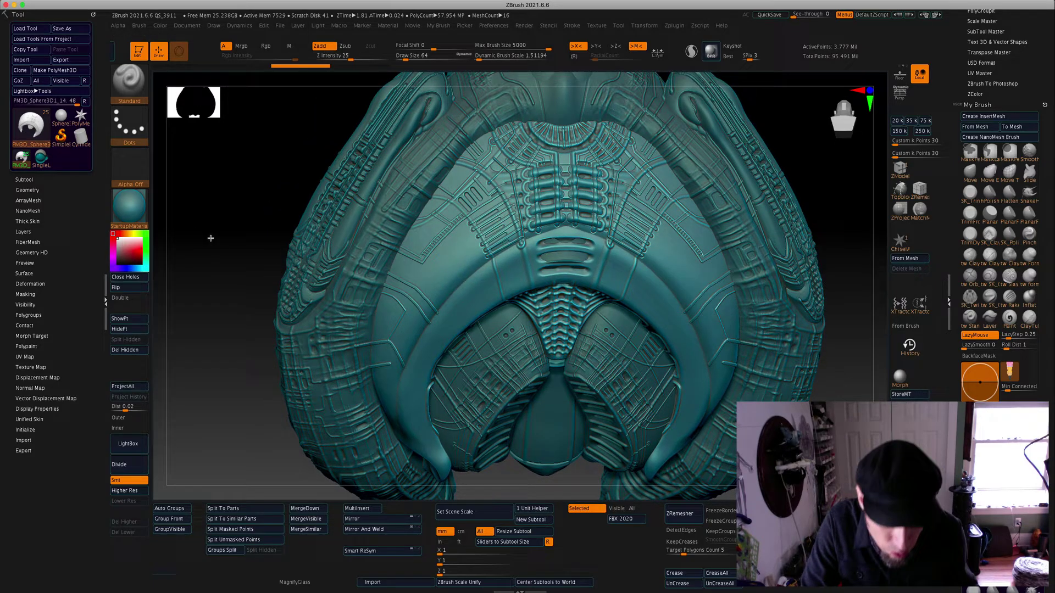
pyautogui.moveTo(210, 238); pyautogui.dragTo(205, 239)
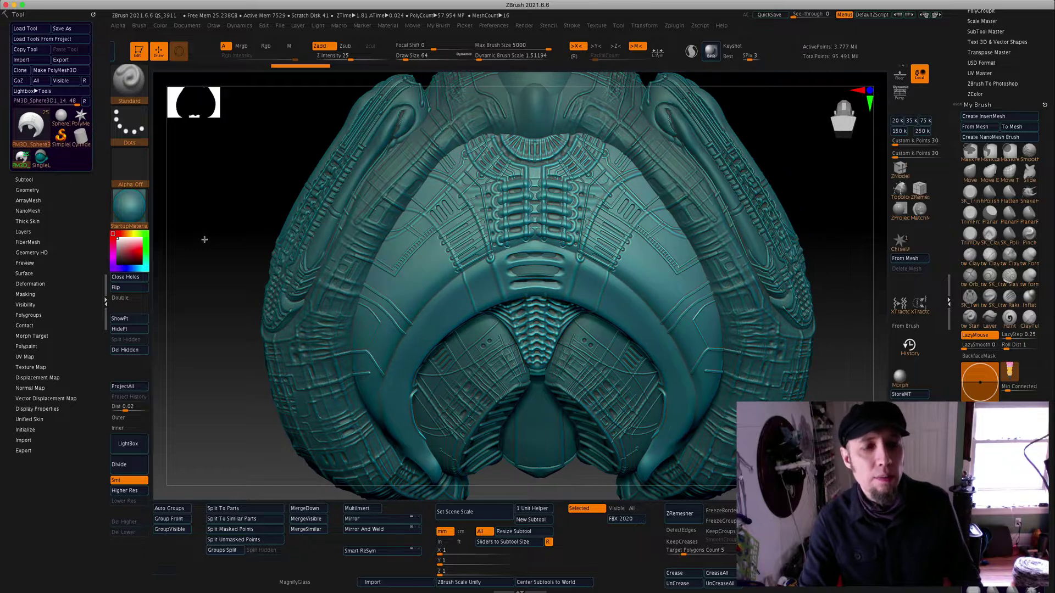
# - Preview the RoseGold material on the back of the sculpt and return it to StartupMaterial
pyautogui.click(129, 206)
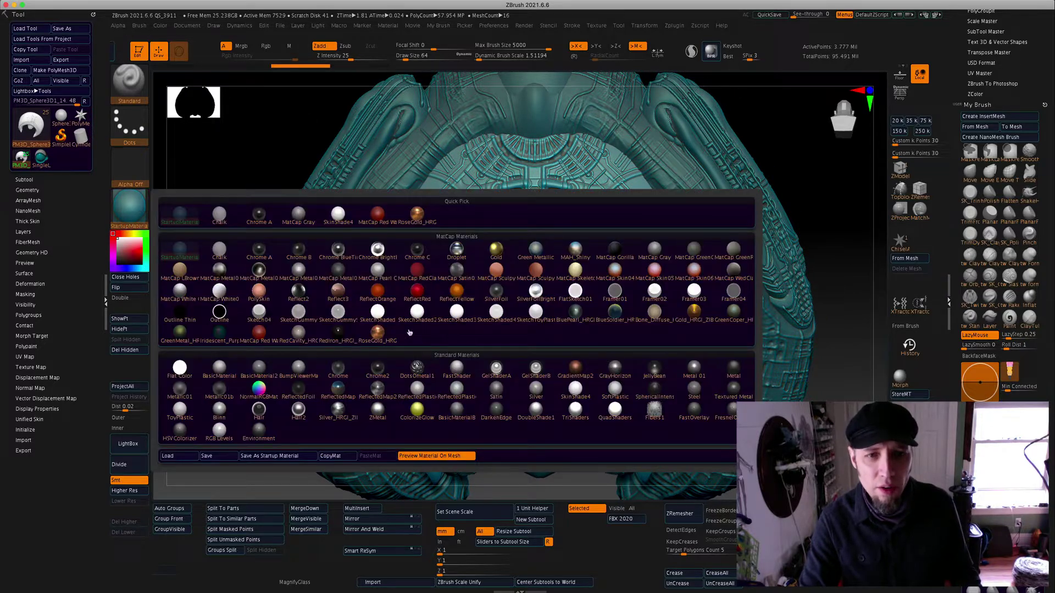
pyautogui.click(378, 333)
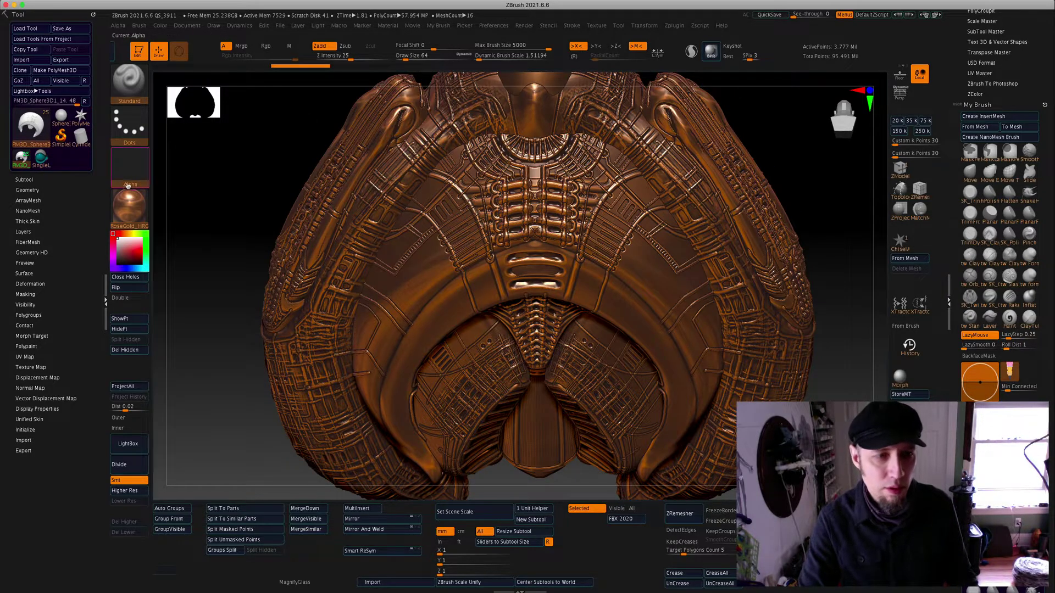
pyautogui.moveTo(129, 201)
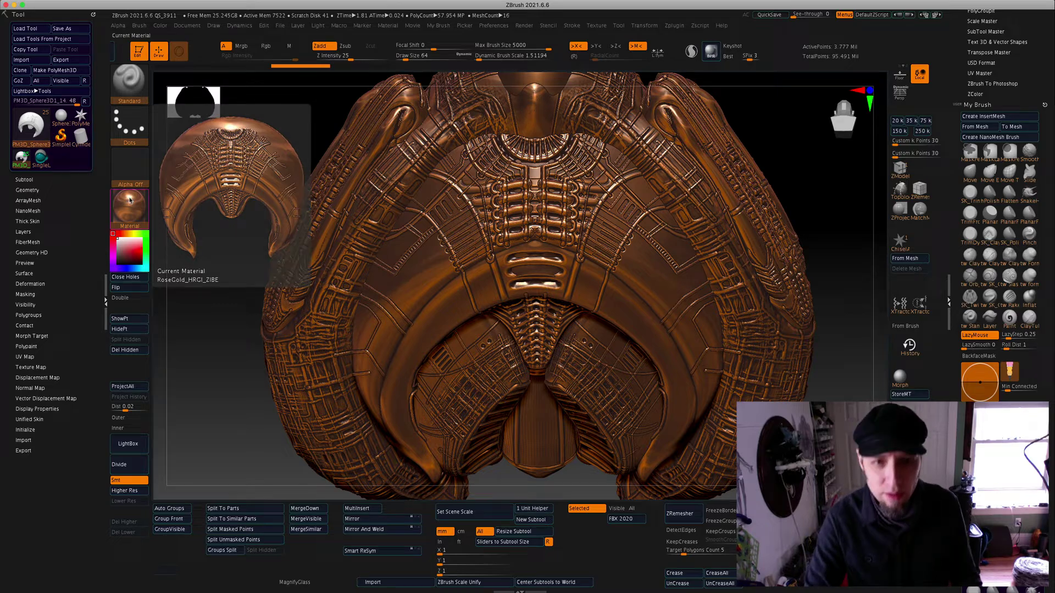
pyautogui.click(129, 200)
pyautogui.click(193, 213)
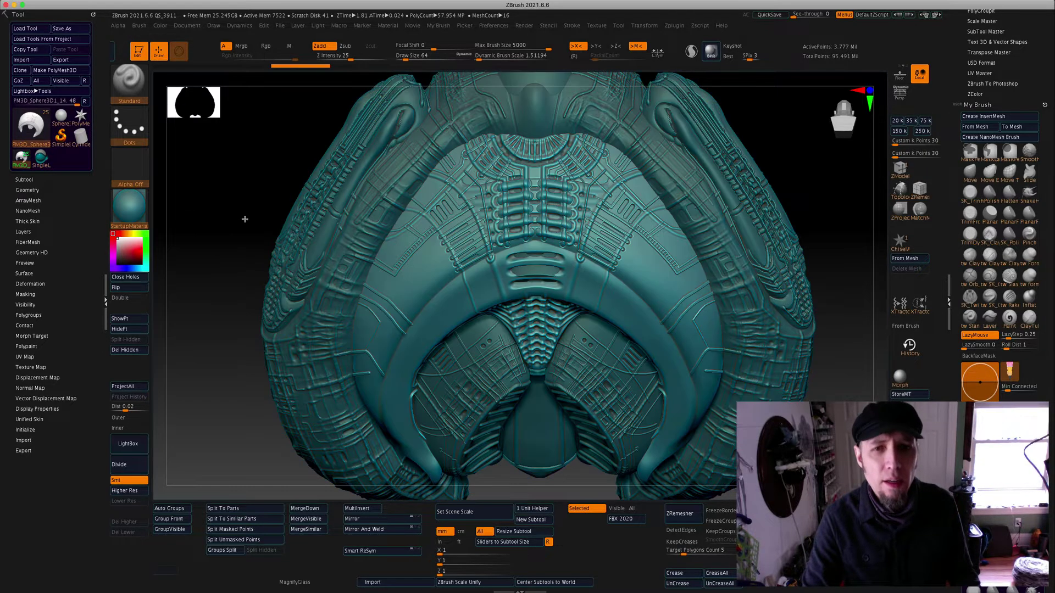
pyautogui.moveTo(216, 236)
pyautogui.mouseDown()
pyautogui.moveTo(286, 238)
pyautogui.moveTo(203, 237)
pyautogui.mouseUp()
# - Preview the MatCap Red Wax material on the sculpt and switch it back to StartupMaterial
pyautogui.click(139, 214)
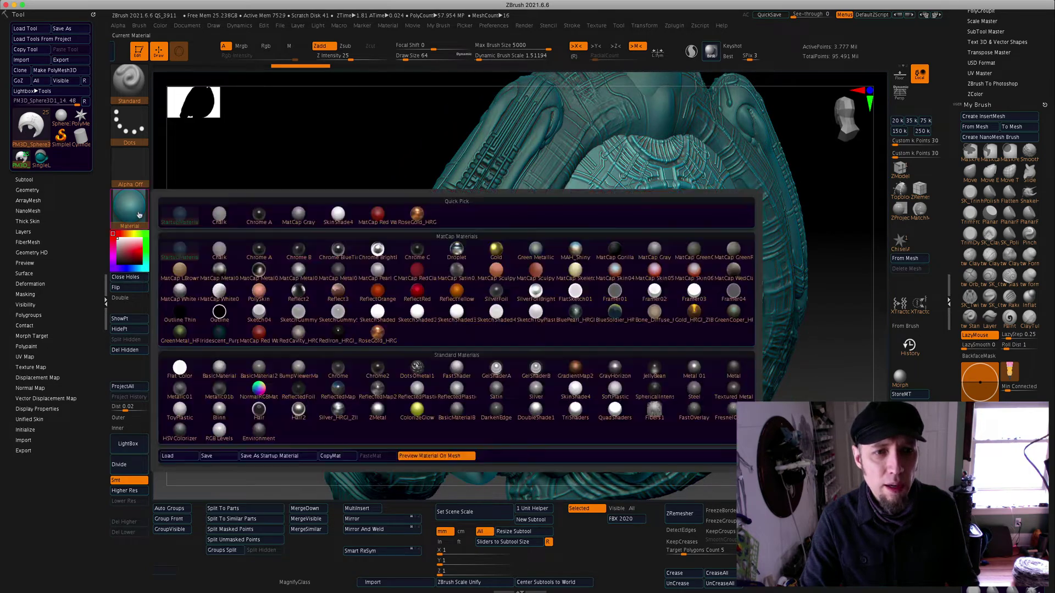
pyautogui.click(382, 218)
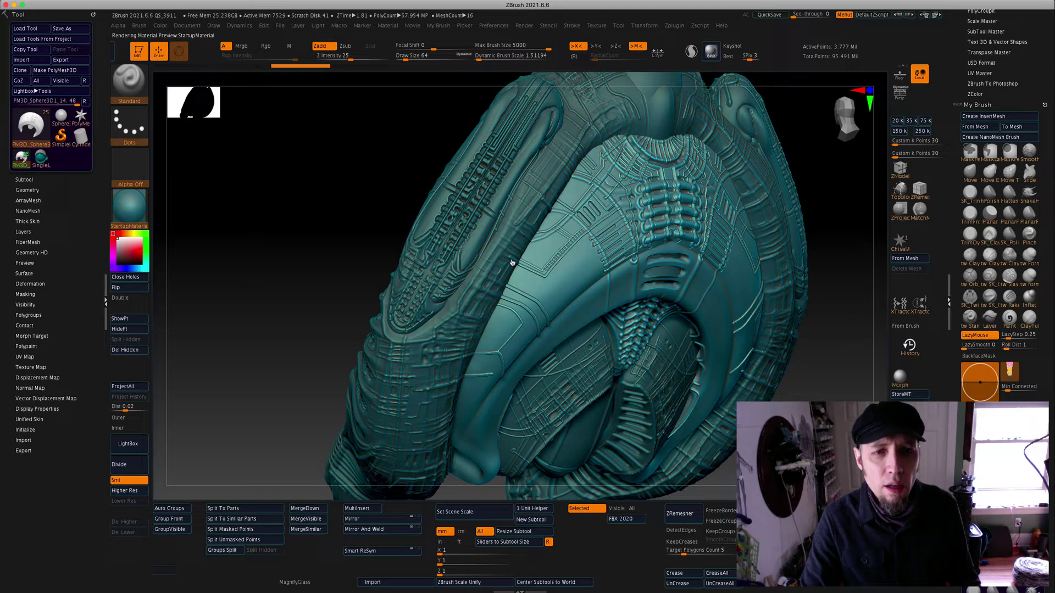
pyautogui.moveTo(277, 237); pyautogui.dragTo(266, 233)
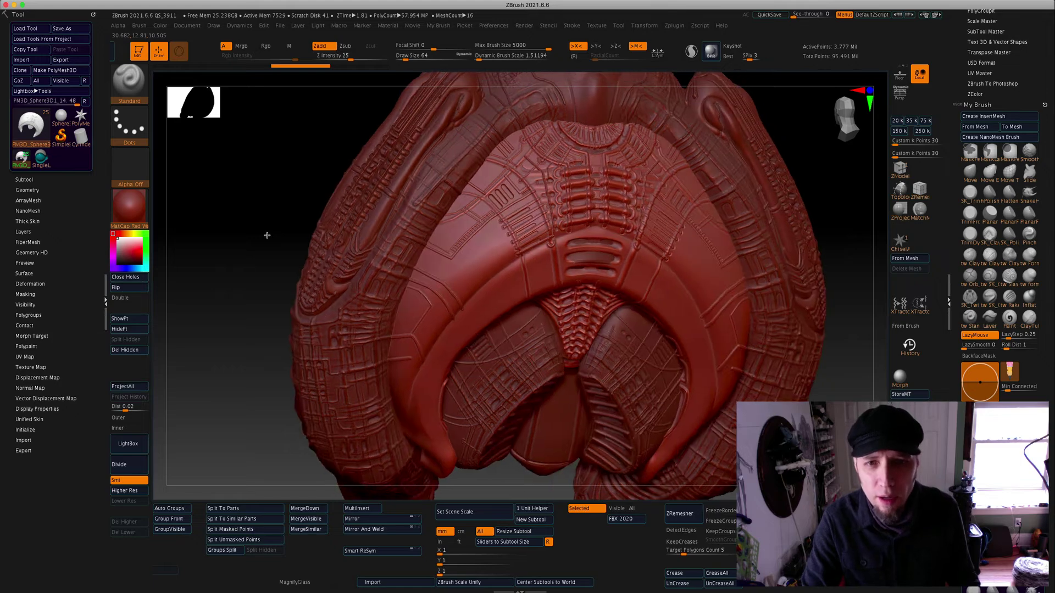
pyautogui.click(144, 214)
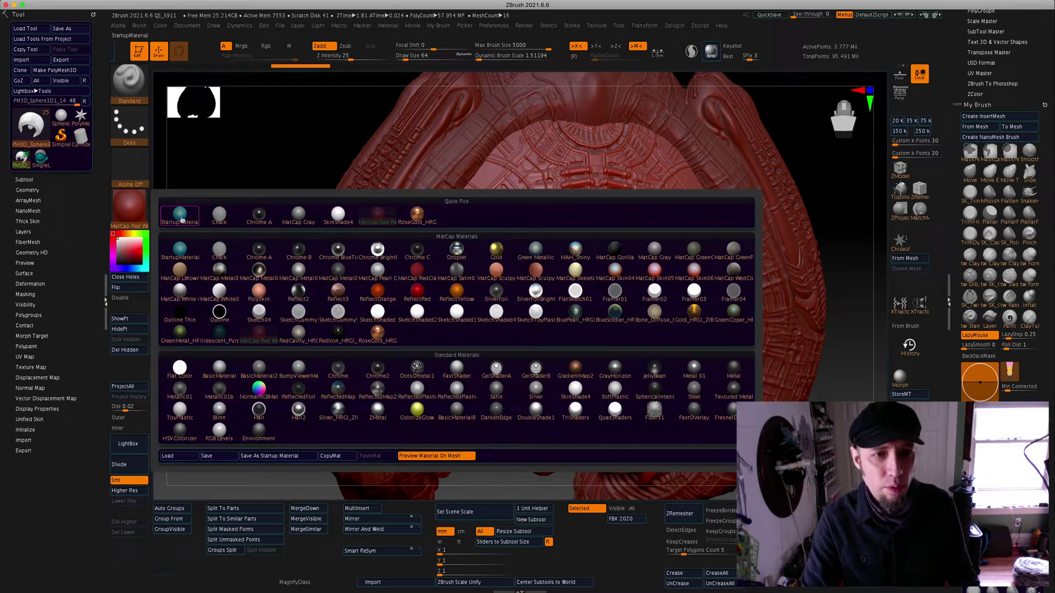
pyautogui.click(172, 246)
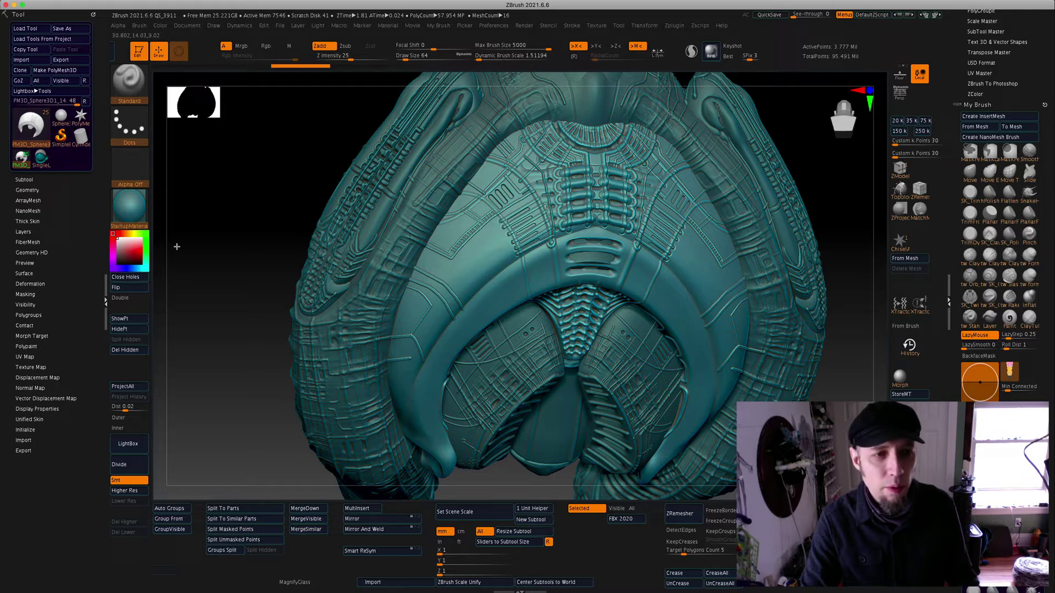
pyautogui.moveTo(222, 228)
pyautogui.mouseDown()
pyautogui.moveTo(302, 231)
pyautogui.moveTo(220, 226)
pyautogui.mouseUp()
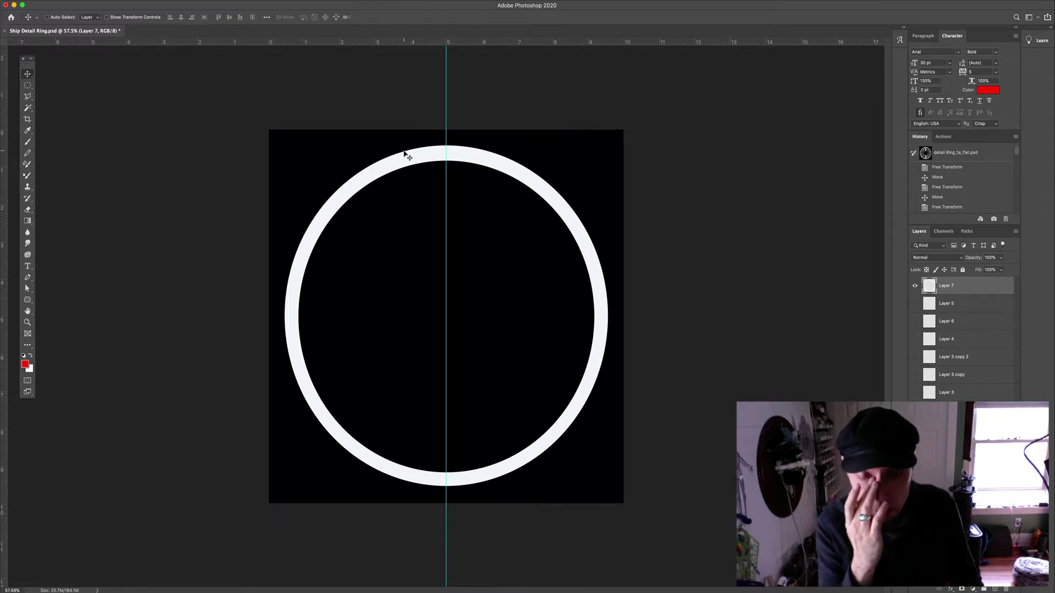
# - Switch to Photoshop and make Layer 5, Layer 6 and Layer 4 of Ship Detail Ring.psd visible
pyautogui.click(915, 304)
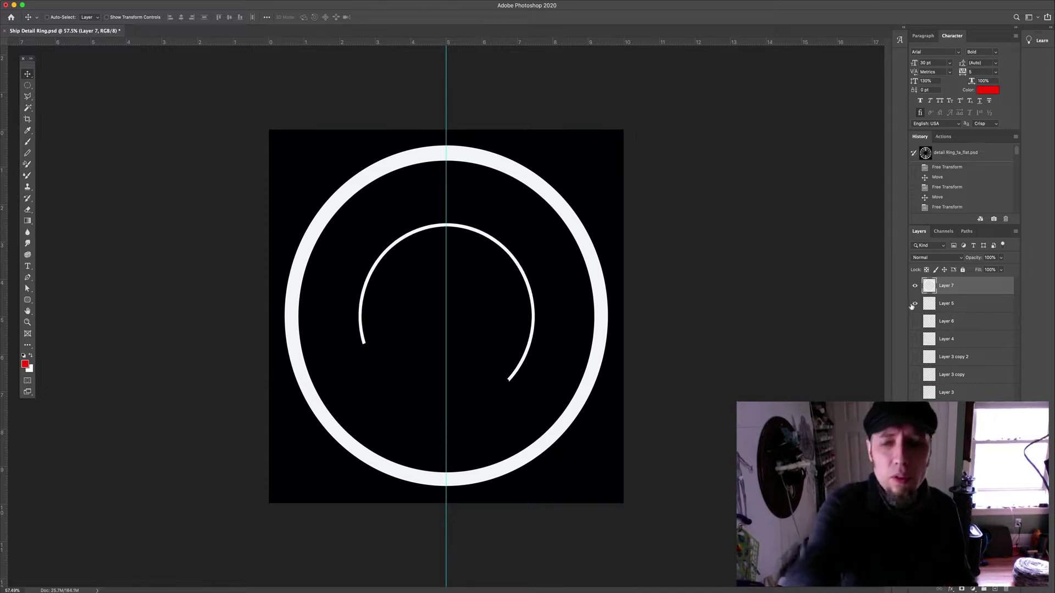
pyautogui.click(916, 306)
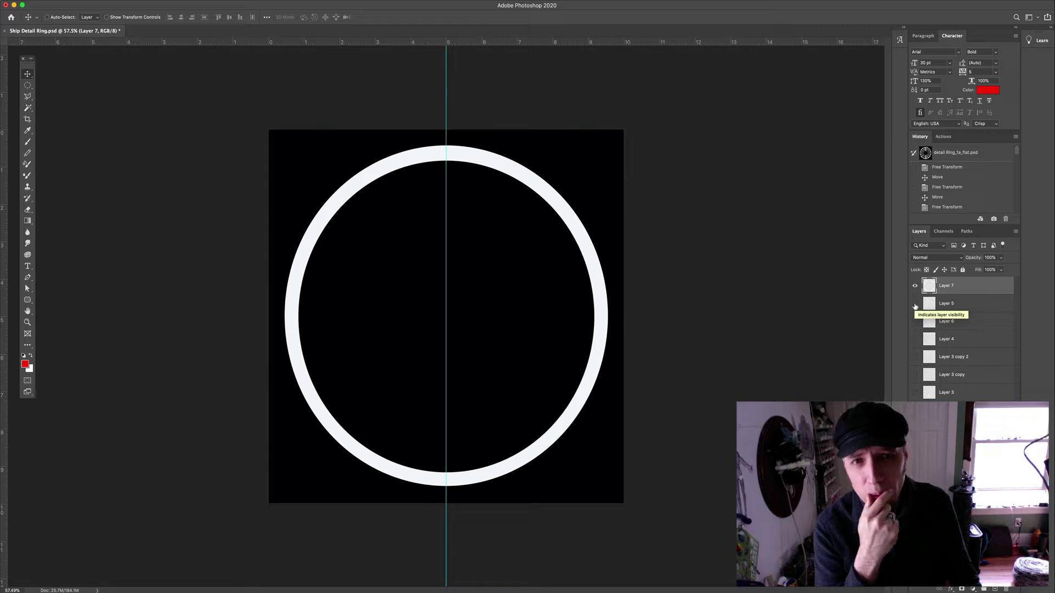
pyautogui.click(915, 306)
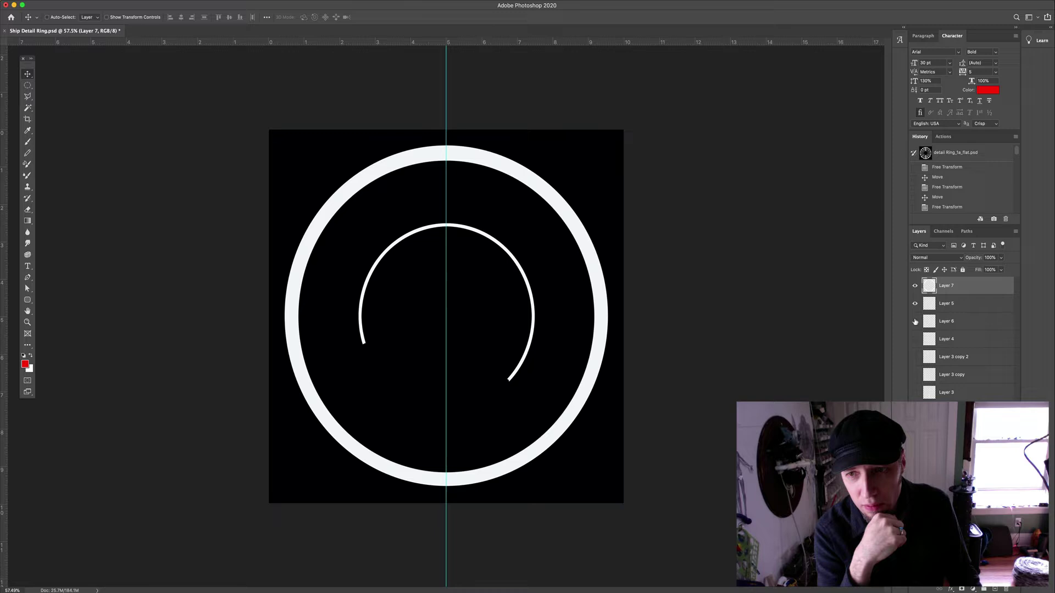
pyautogui.click(915, 322)
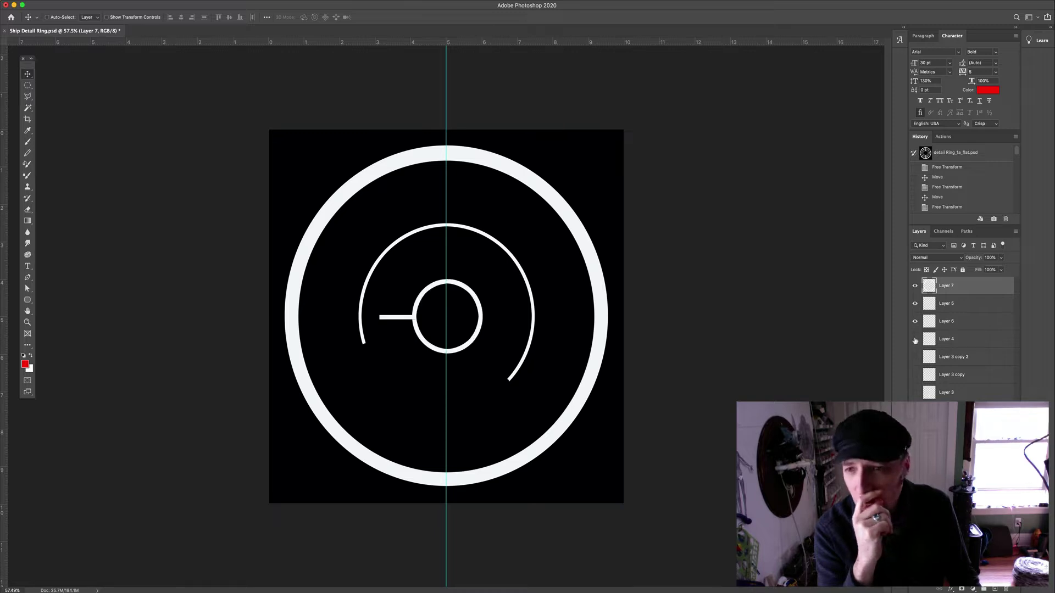
pyautogui.click(915, 340)
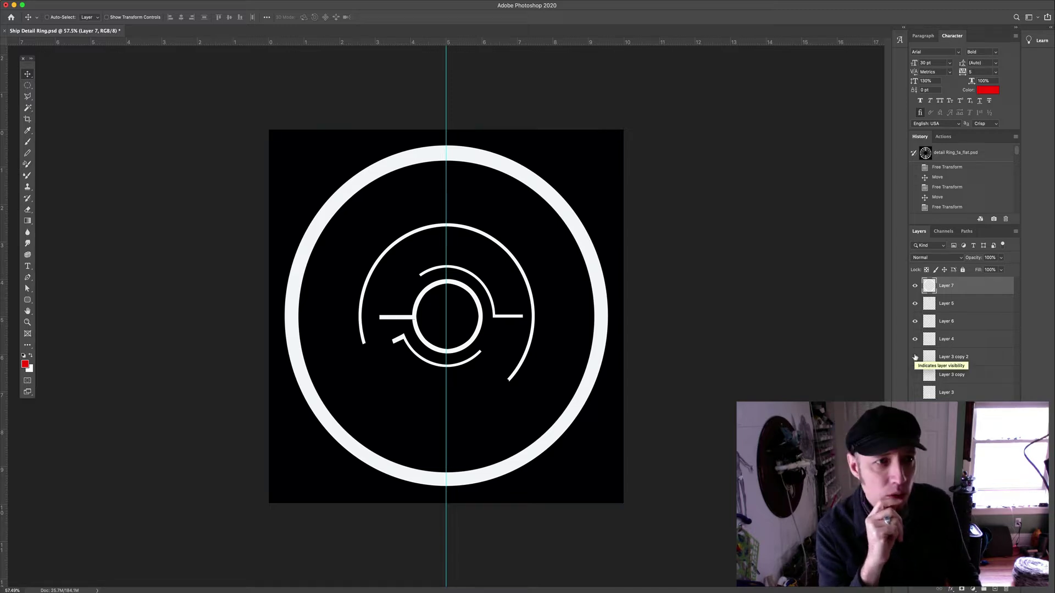
# - Activate the Elliptical Marquee tool and check the available marquee variants
pyautogui.click(28, 87)
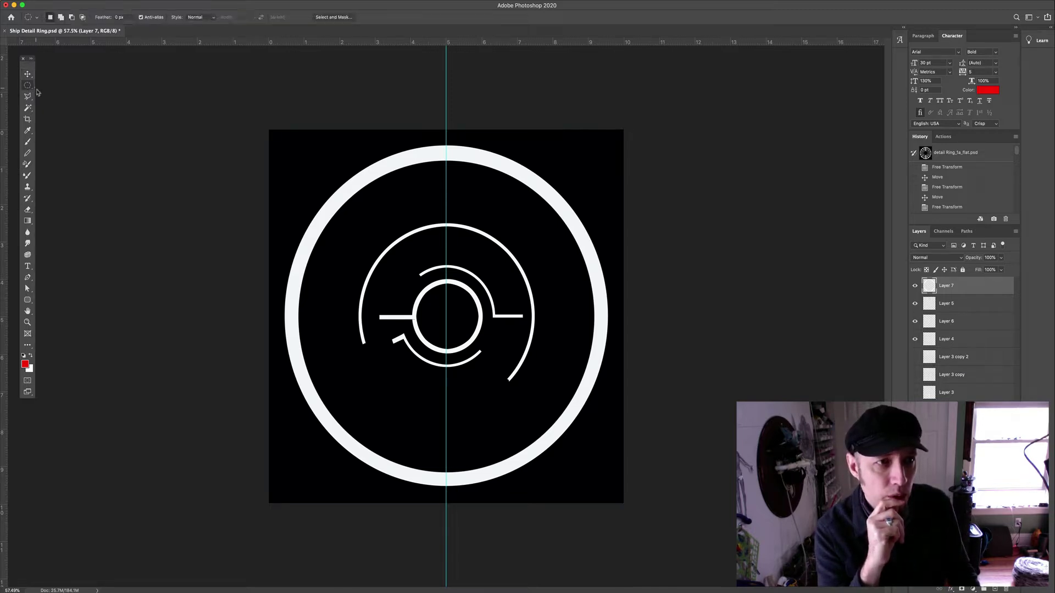
pyautogui.rightClick(29, 86)
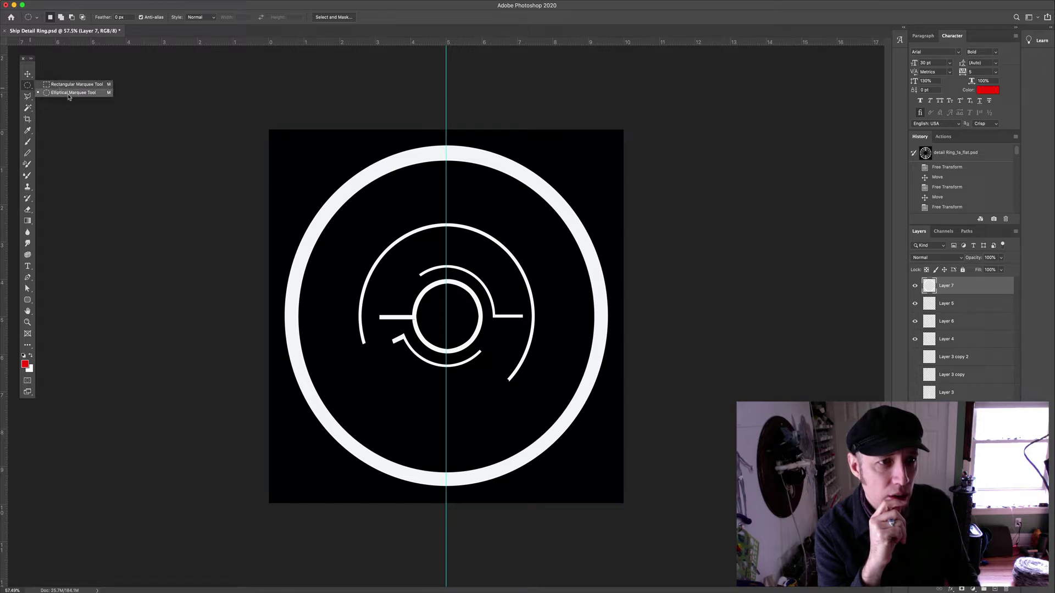
pyautogui.click(66, 130)
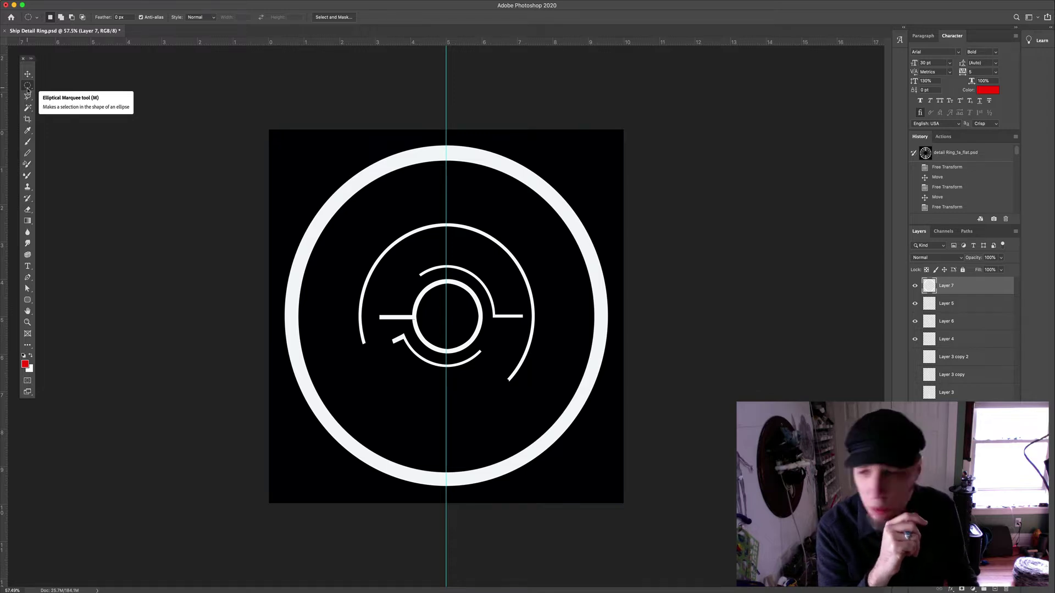
# - Make Layer 3 copy 2, Layer 3 copy, Layer 3 and the next two layers below them visible
pyautogui.click(915, 358)
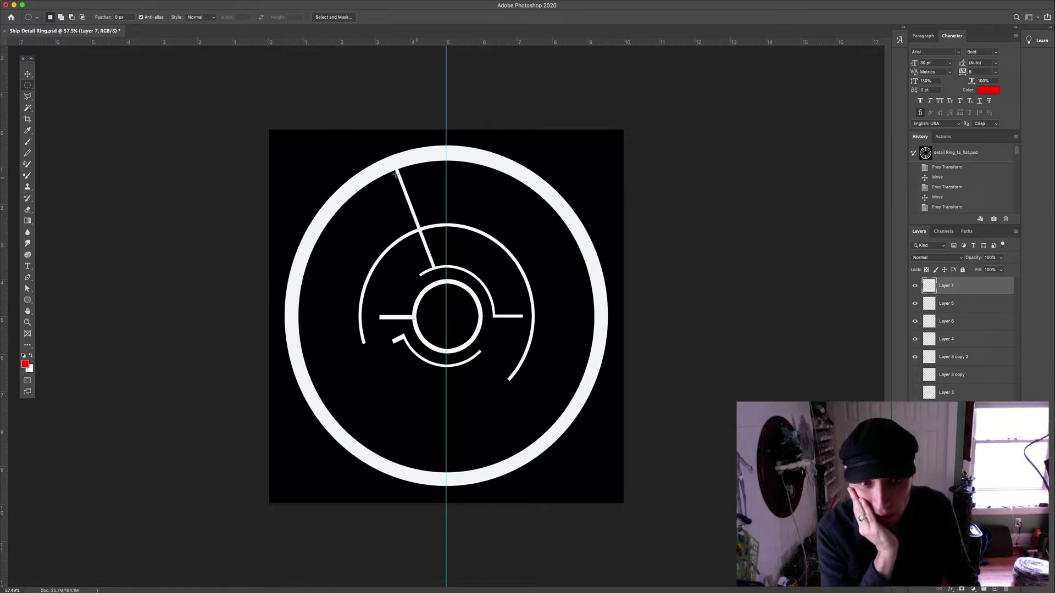
pyautogui.click(915, 376)
pyautogui.click(914, 393)
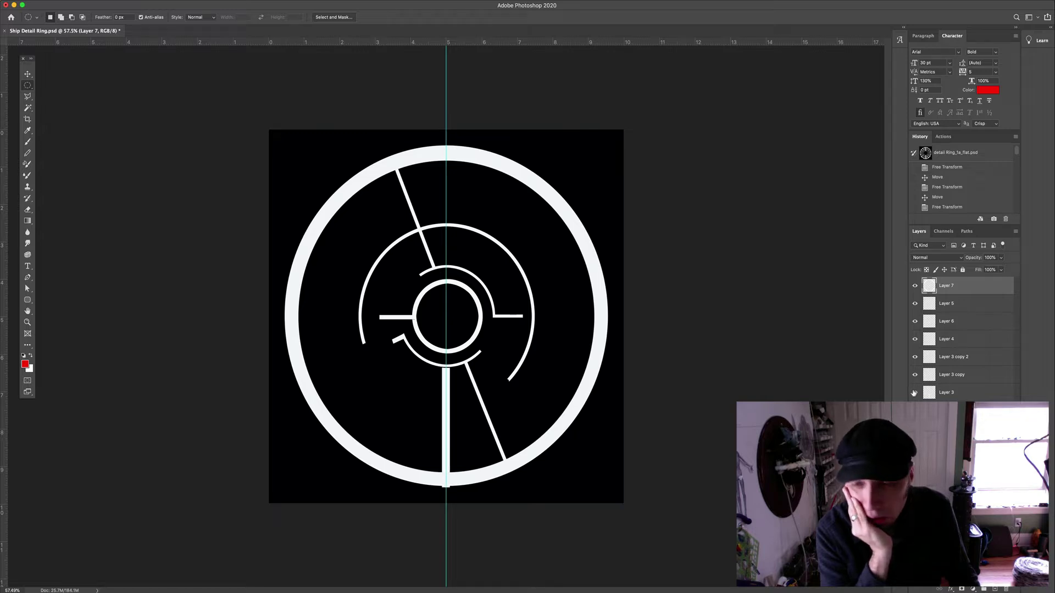
pyautogui.click(915, 410)
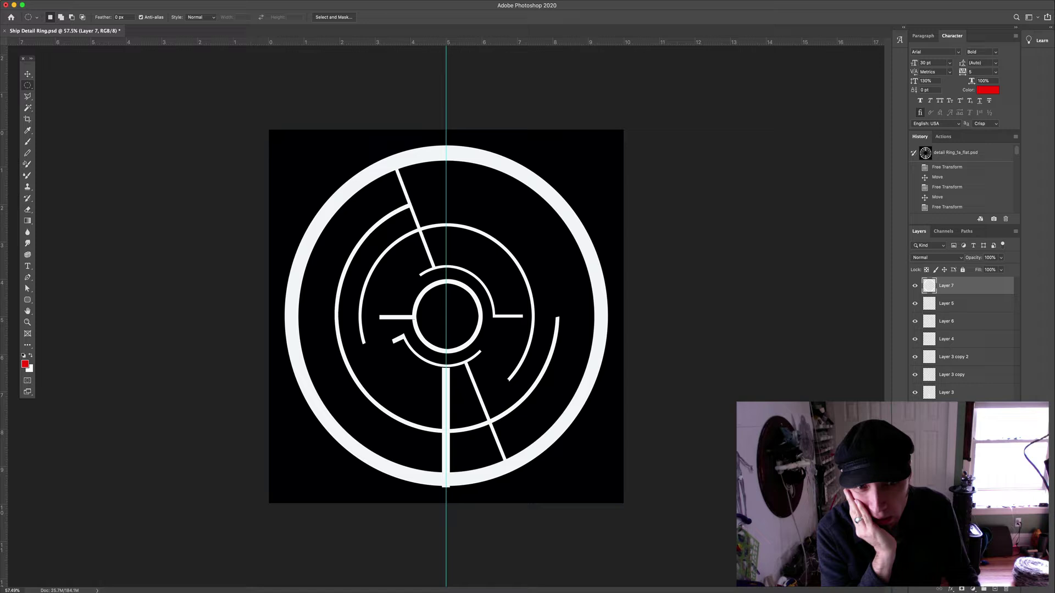
pyautogui.click(915, 428)
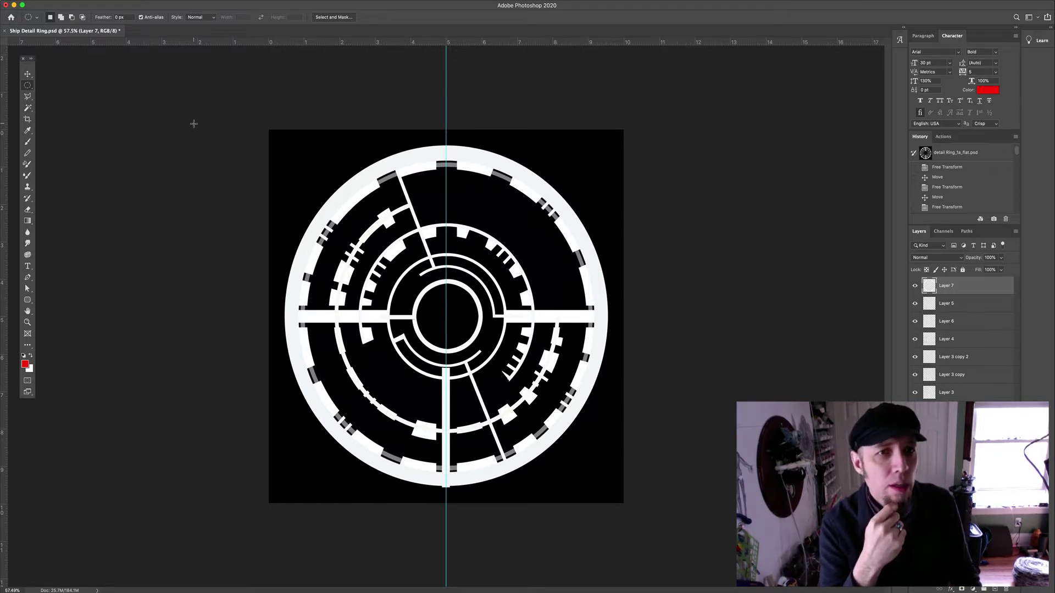
# - Save the ring design as a layered Photoshop file named Ship Detail Ring2.psd in the Alphas folder, with Maximize Compatibility on
pyautogui.click(66, 1)
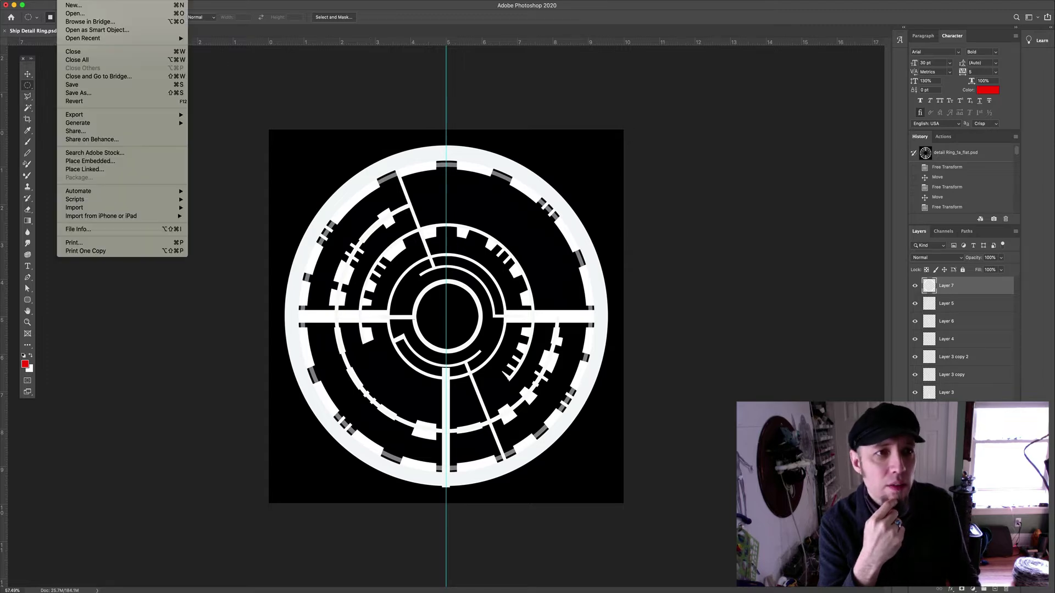
pyautogui.click(80, 93)
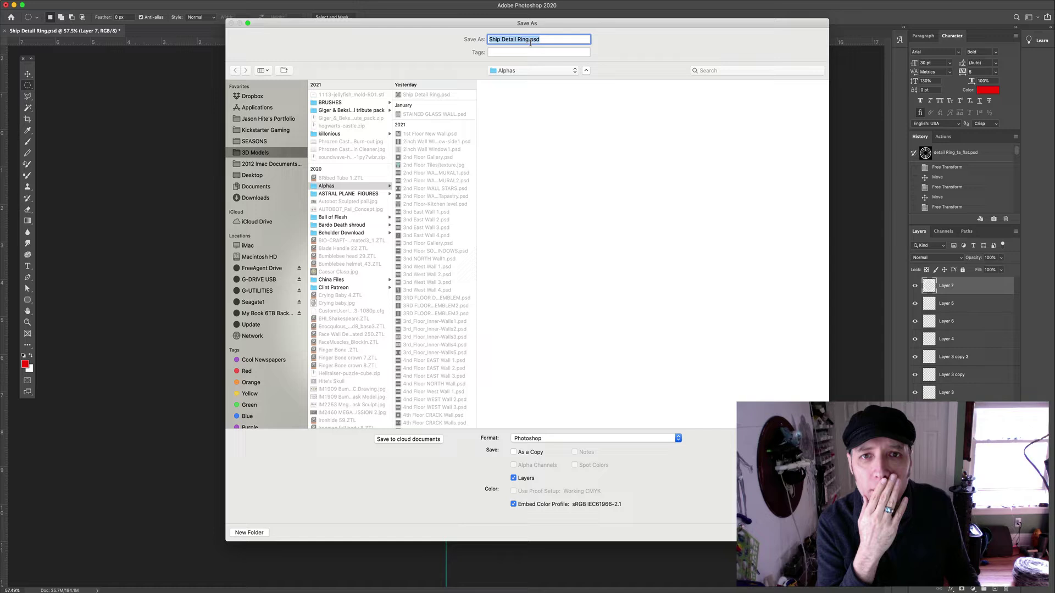
pyautogui.click(528, 40)
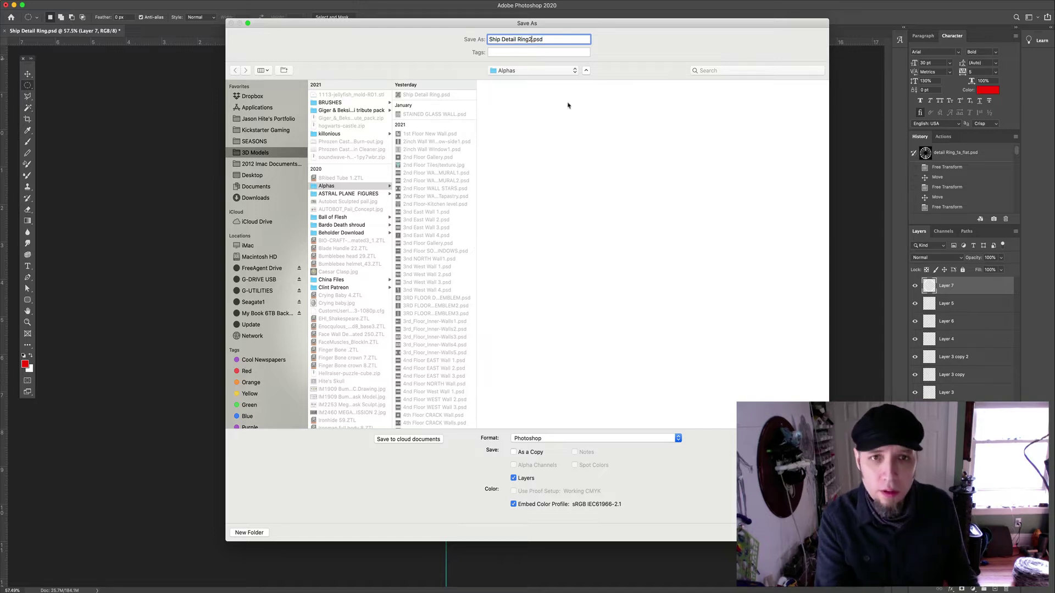
pyautogui.scroll(-10, 444, 358)
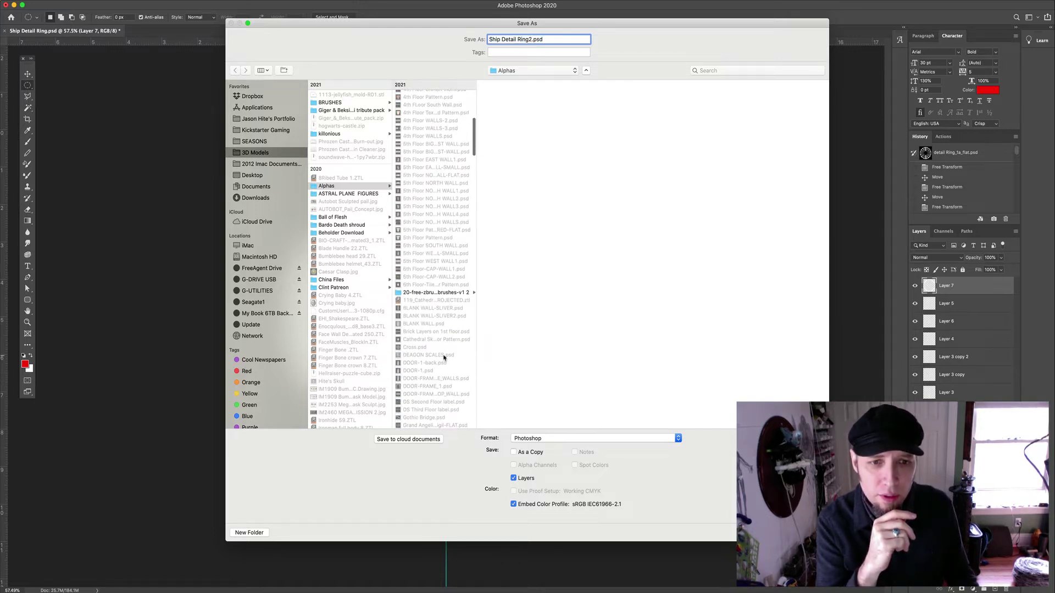
pyautogui.scroll(10, 444, 359)
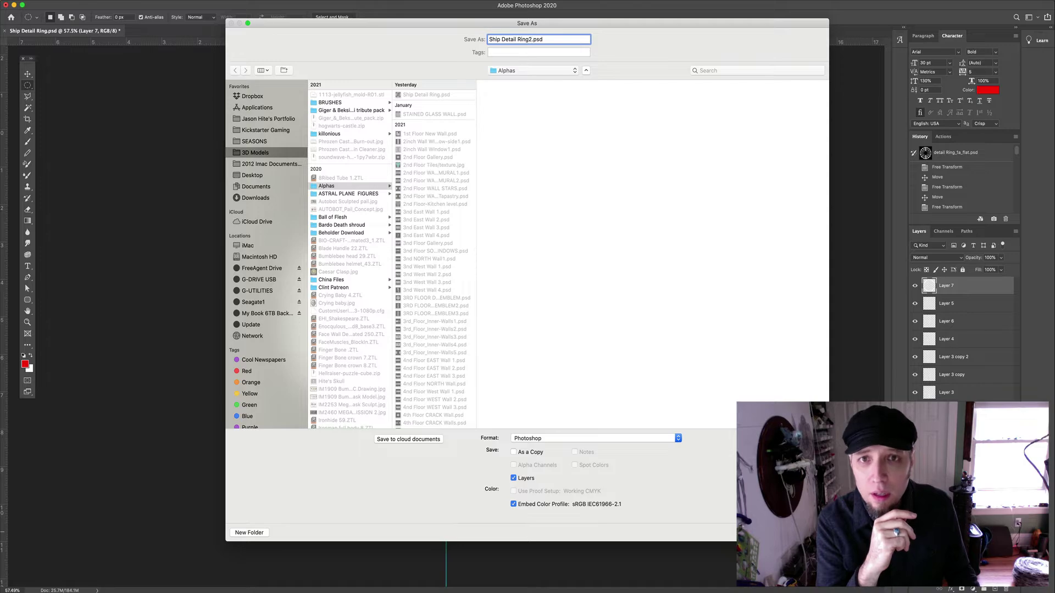
pyautogui.press('Return')
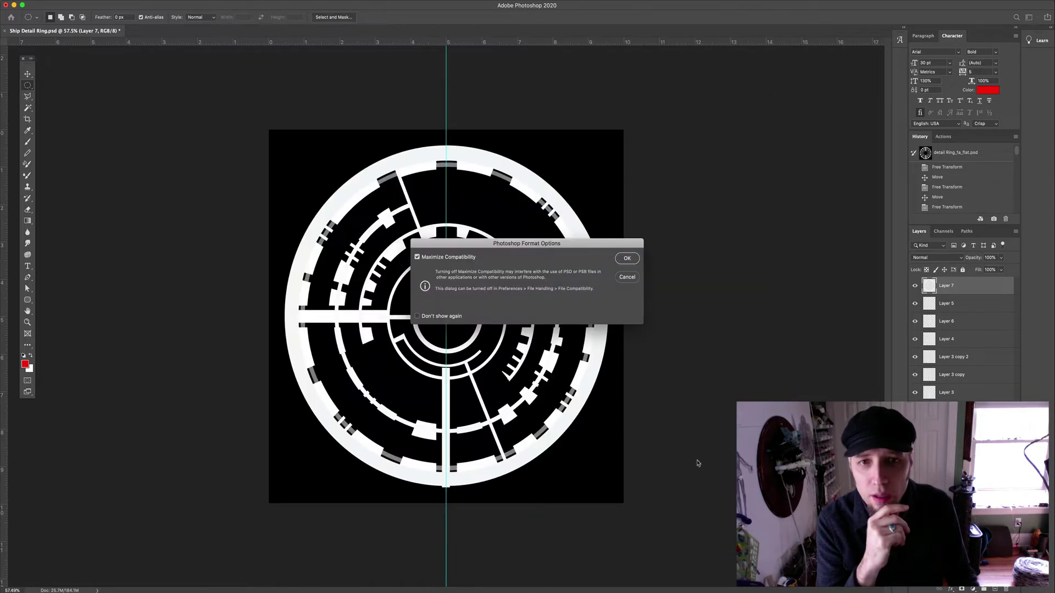
pyautogui.click(634, 261)
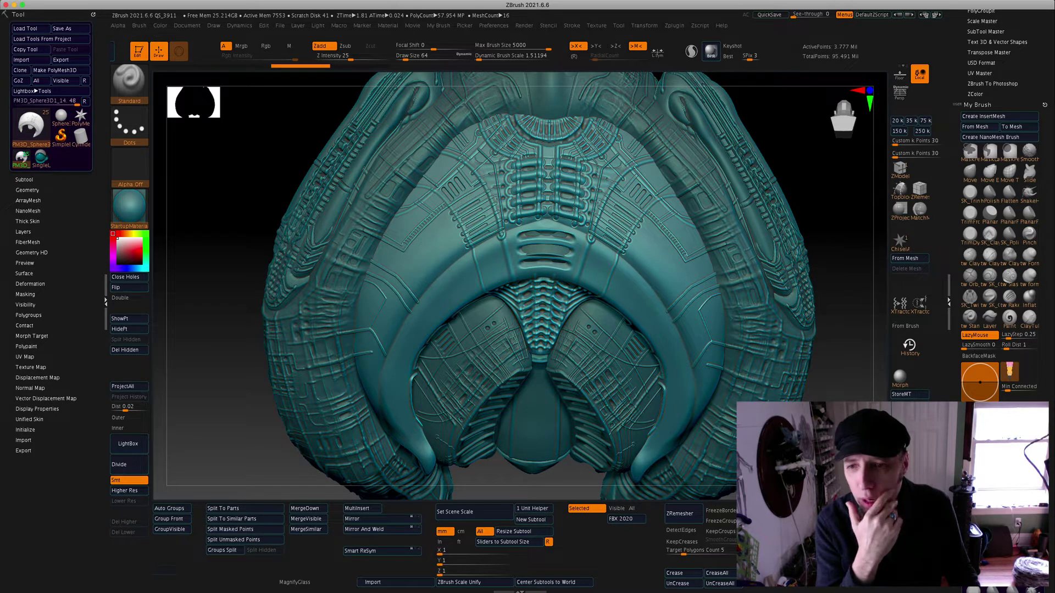
# - Switch to ZBrush, isolate the arched shell subtool in Solo mode and frame the smooth area beside its slatted panel
pyautogui.moveTo(824, 231); pyautogui.dragTo(863, 244)
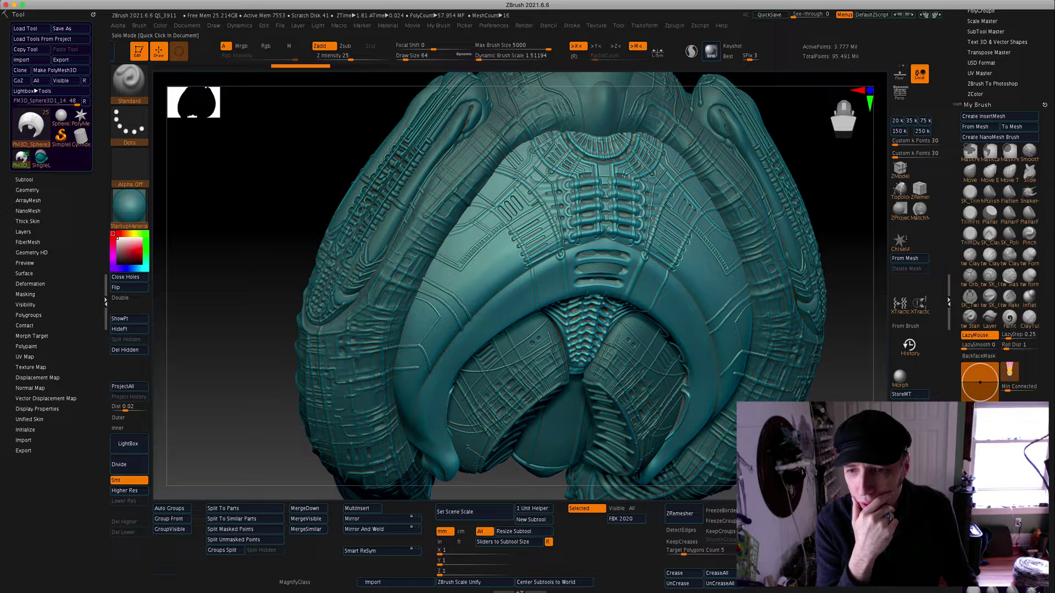
pyautogui.hotkey('alt', 's')
pyautogui.moveTo(801, 303); pyautogui.dragTo(807, 288)
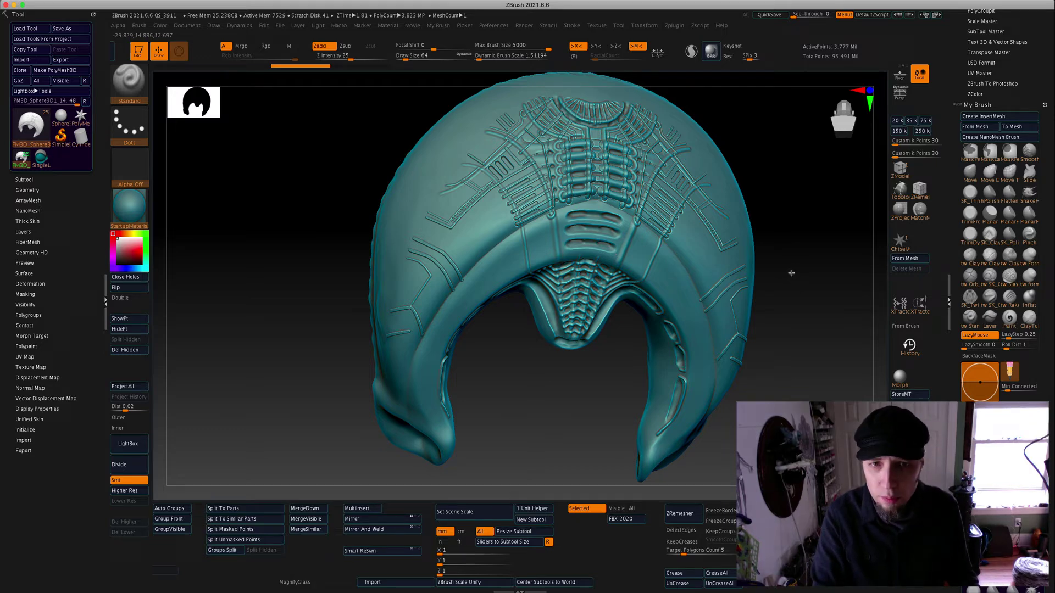
pyautogui.keyDown('alt'); pyautogui.moveTo(791, 273); pyautogui.dragTo(826, 320); pyautogui.keyUp('alt')
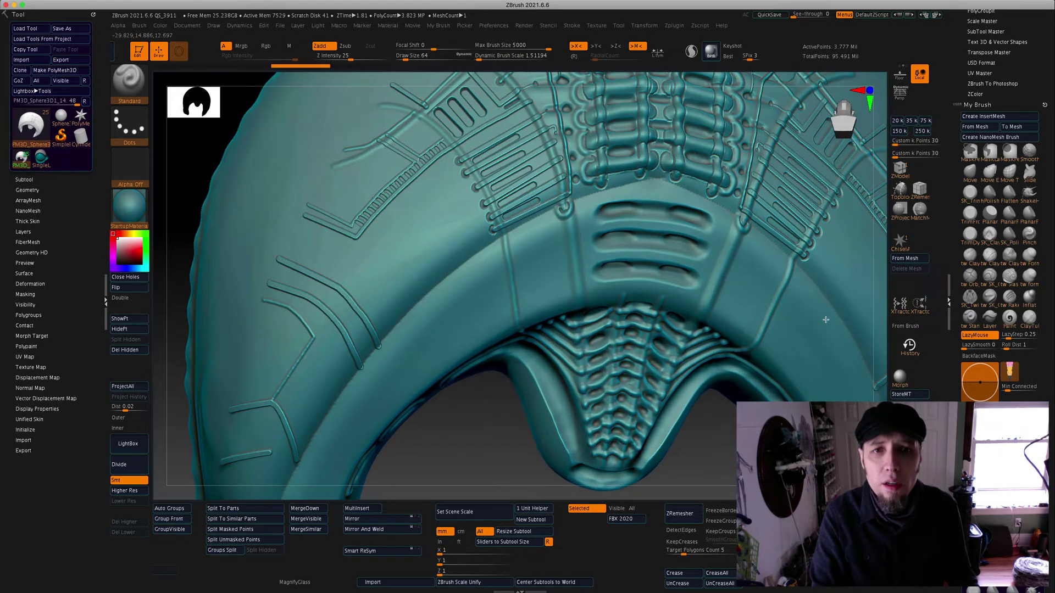
pyautogui.keyDown('alt'); pyautogui.moveTo(482, 424); pyautogui.dragTo(588, 459); pyautogui.keyUp('alt')
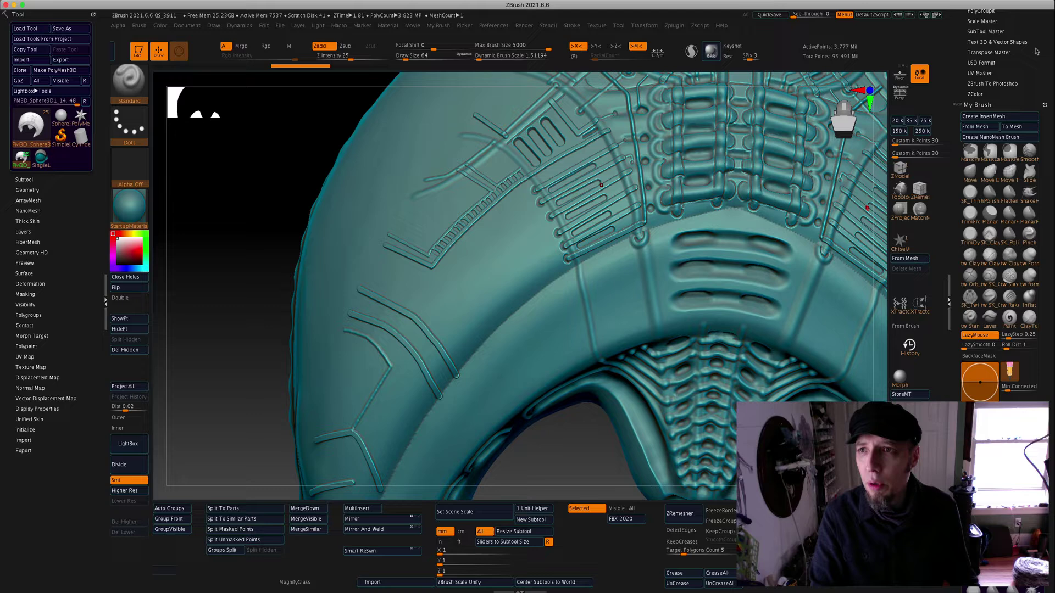
# - Drop the shell onto the canvas with Projection Master, keeping Deformation and Fade on and Colors, Material, Double Sided and Normalized off
pyautogui.moveTo(1037, 51); pyautogui.dragTo(1047, 156)
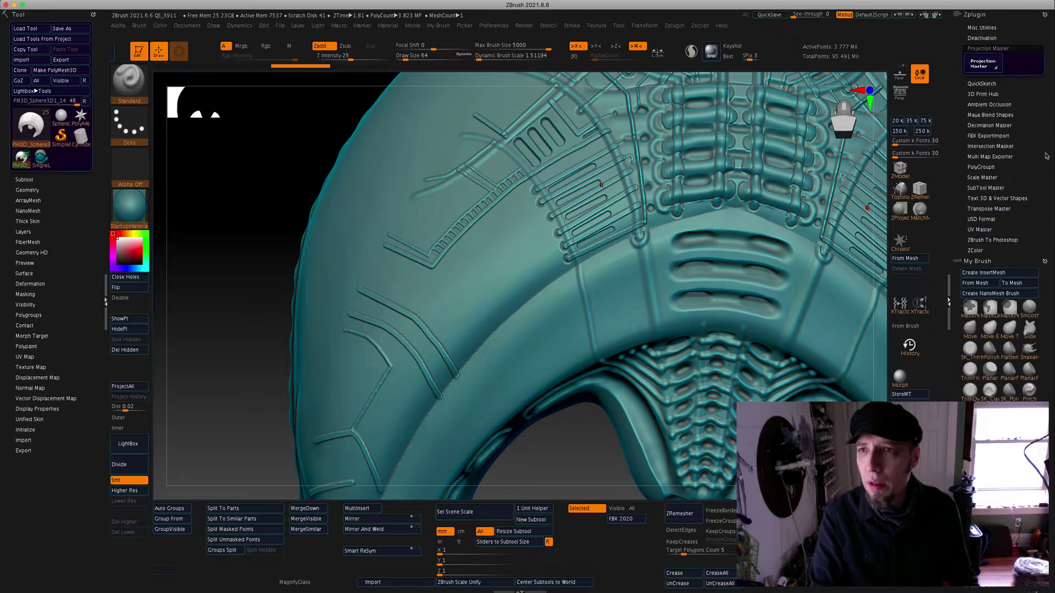
pyautogui.click(986, 126)
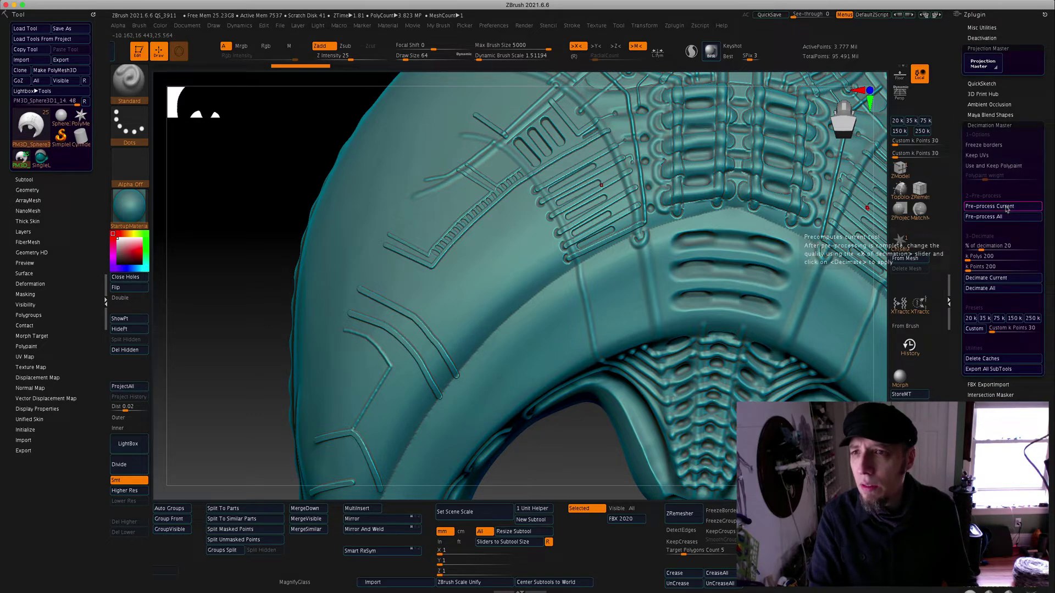
pyautogui.click(989, 126)
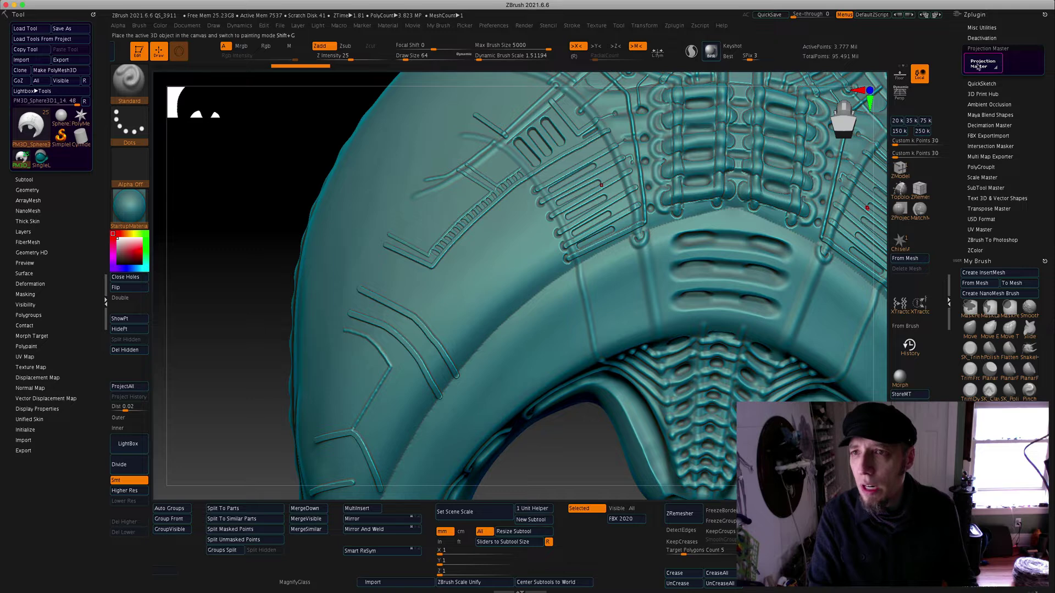
pyautogui.click(980, 64)
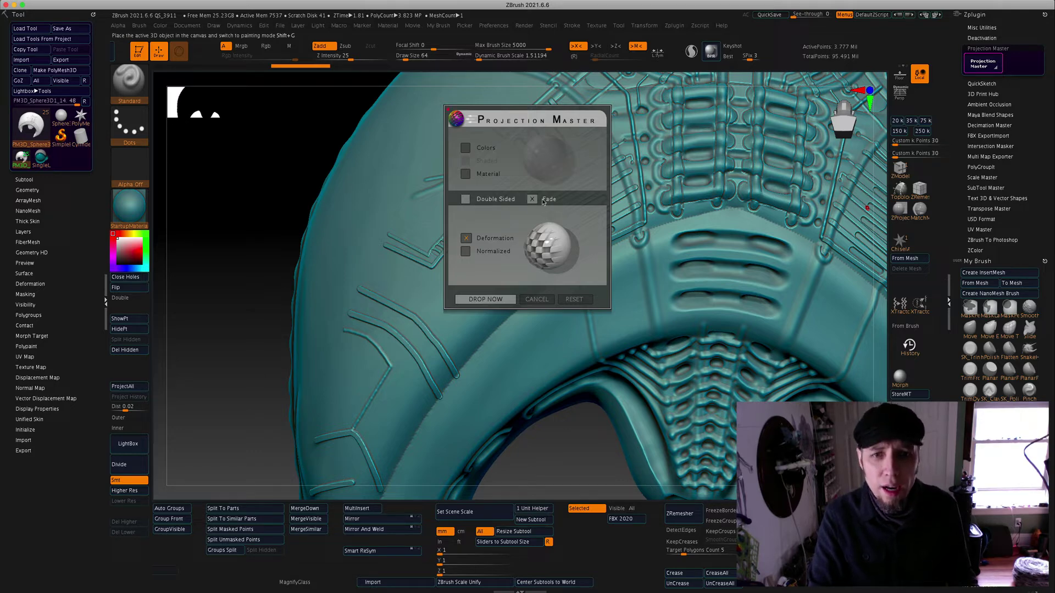
pyautogui.click(465, 251)
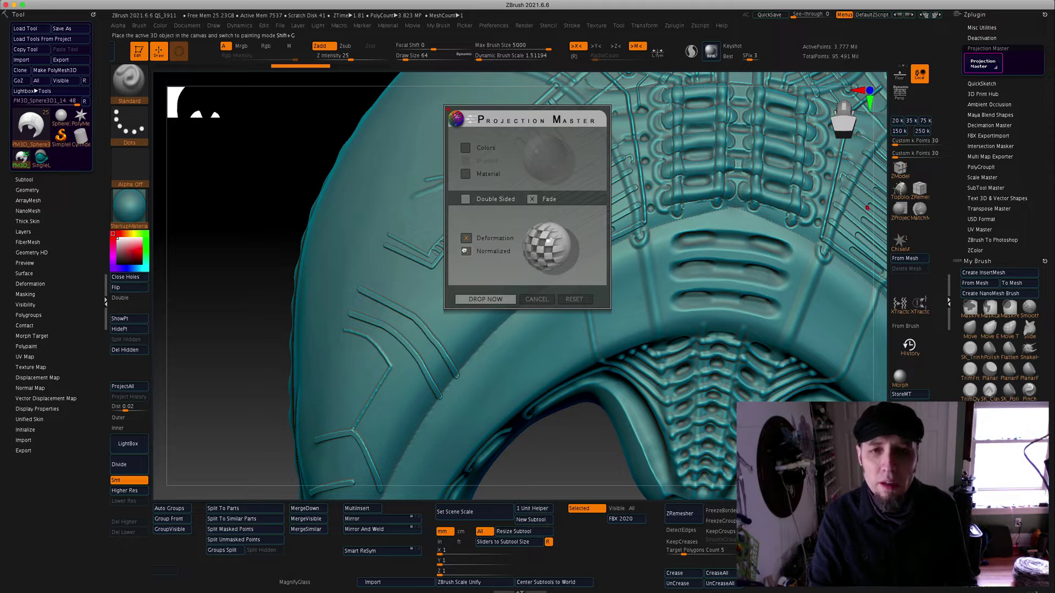
pyautogui.click(464, 251)
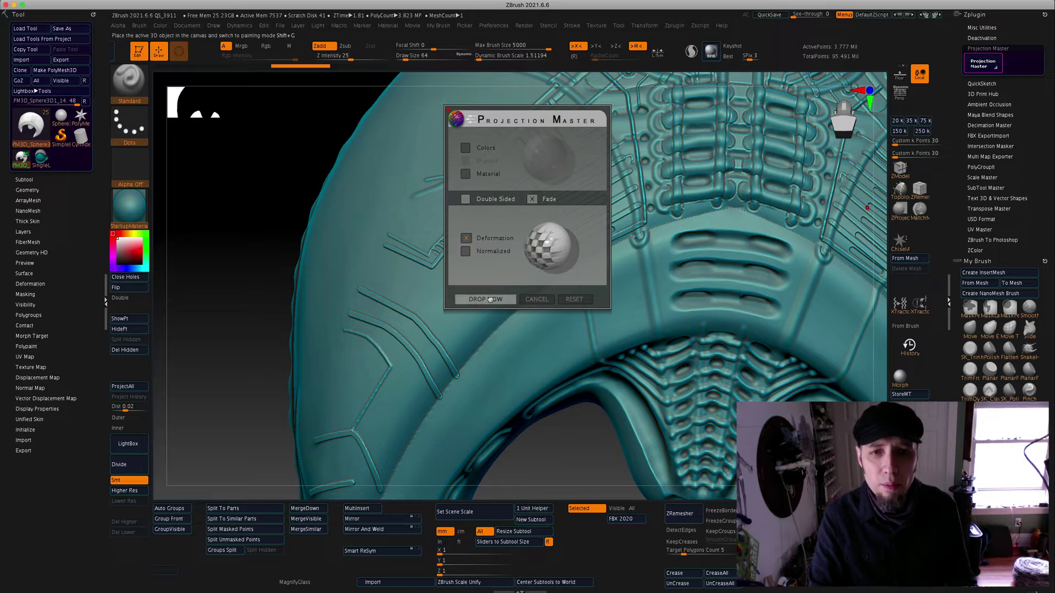
pyautogui.click(487, 300)
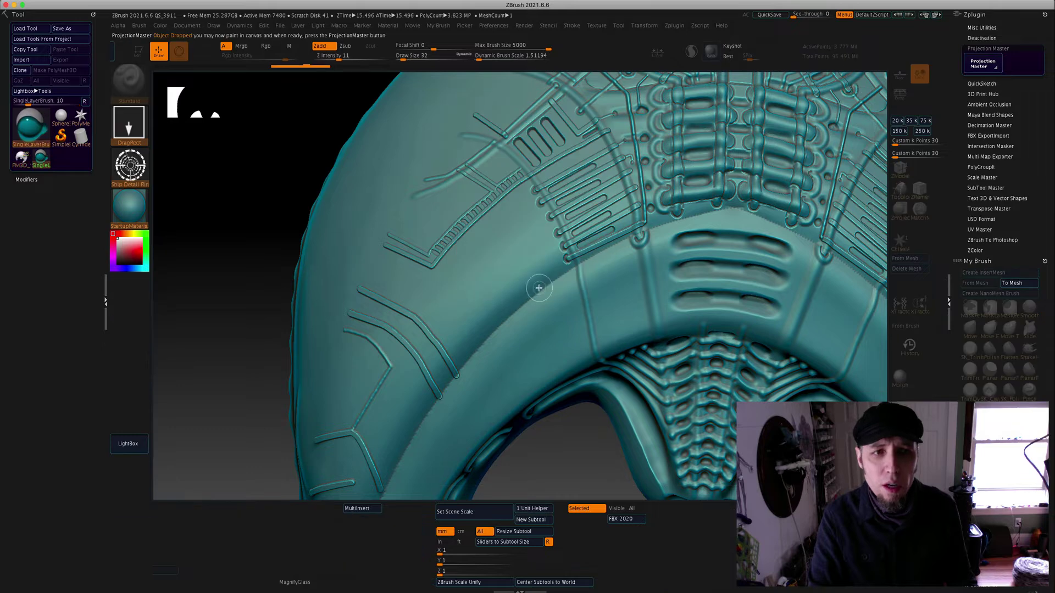
# - Set the stroke to DragRect and import Ship Detail Ring2.psd from the Alphas folder as the current alpha
pyautogui.click(129, 124)
pyautogui.moveTo(177, 132)
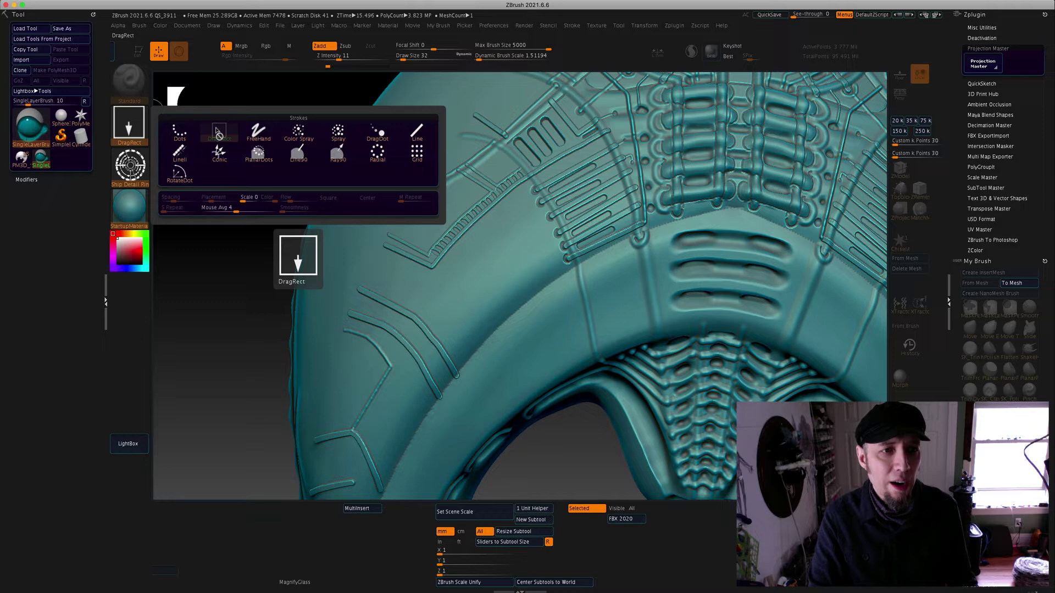
pyautogui.moveTo(137, 166)
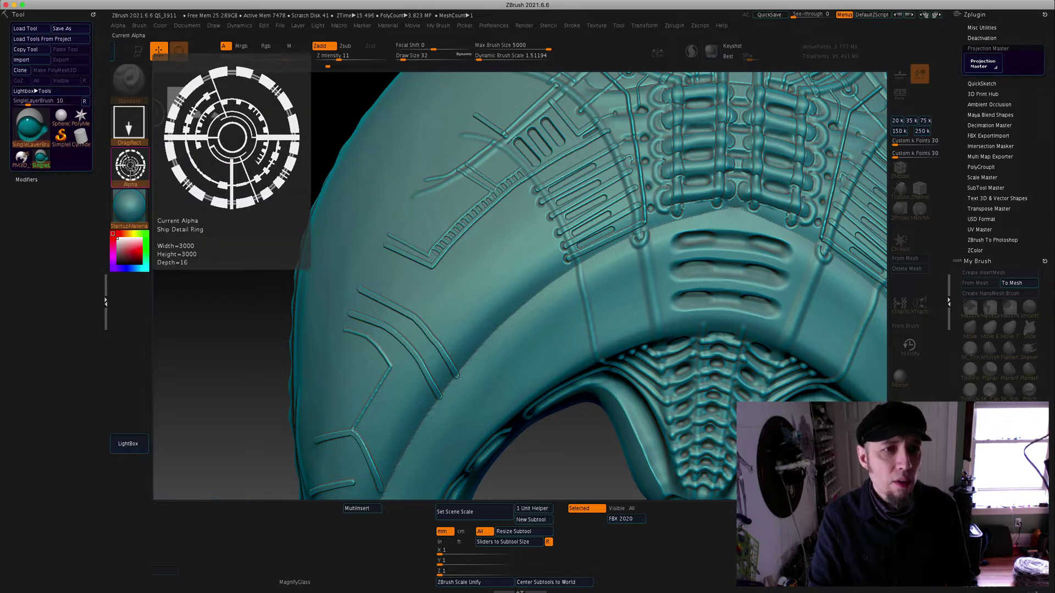
pyautogui.click(130, 166)
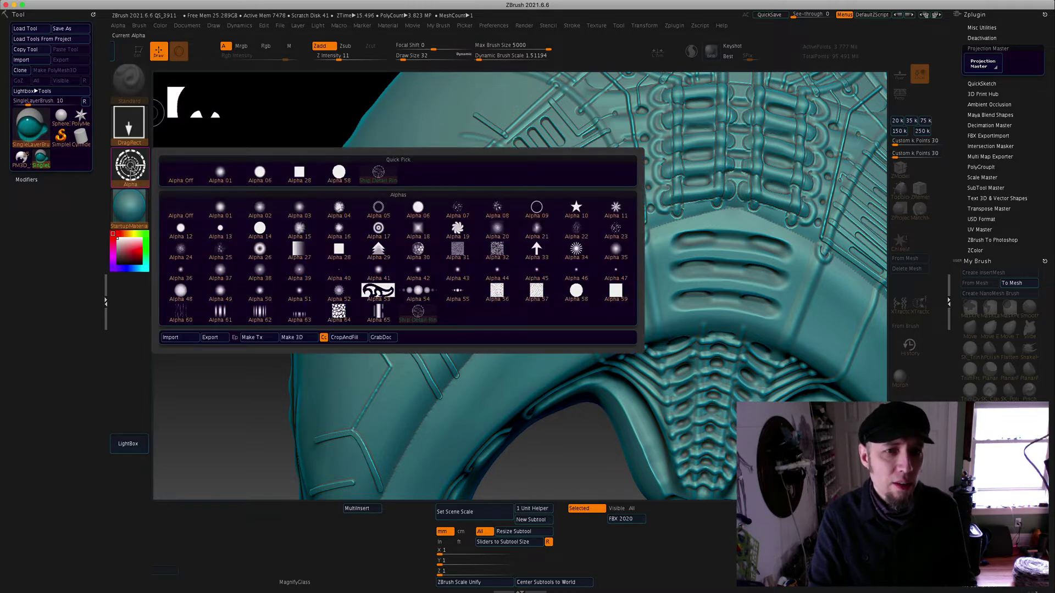
pyautogui.click(133, 175)
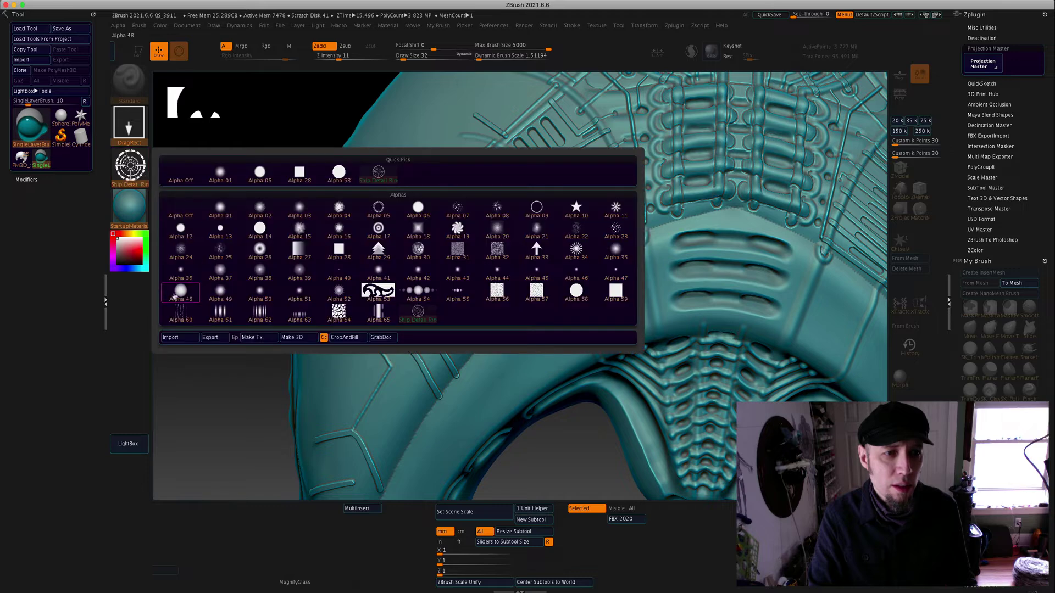
pyautogui.click(172, 338)
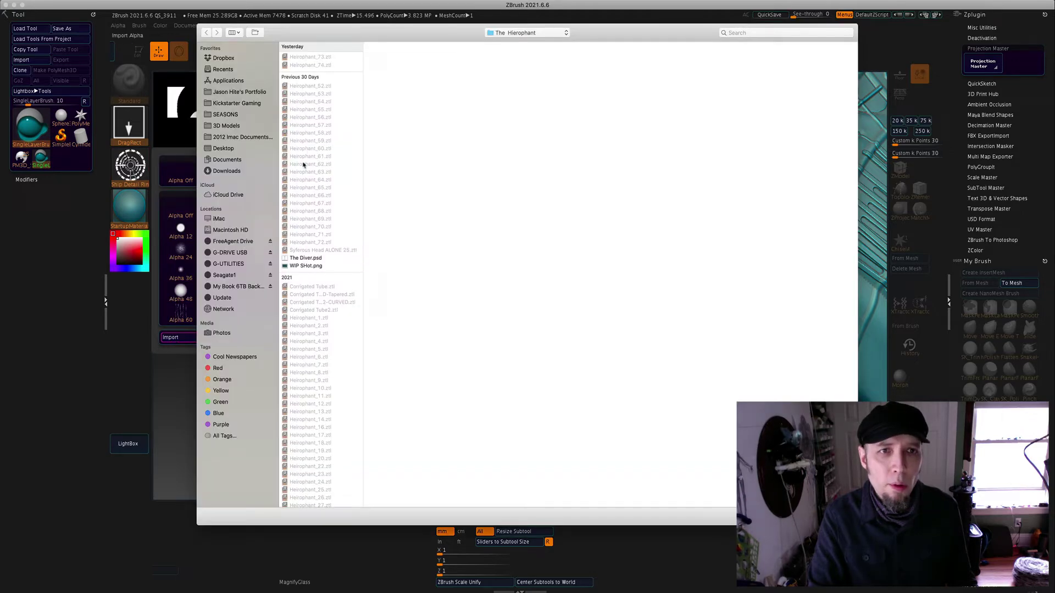
pyautogui.click(518, 33)
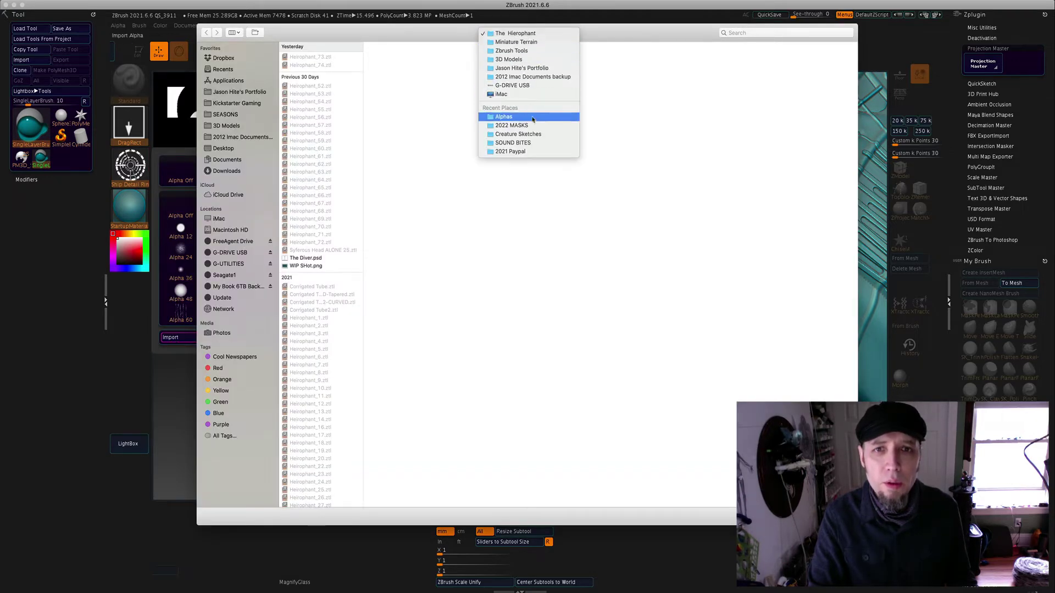
pyautogui.click(503, 117)
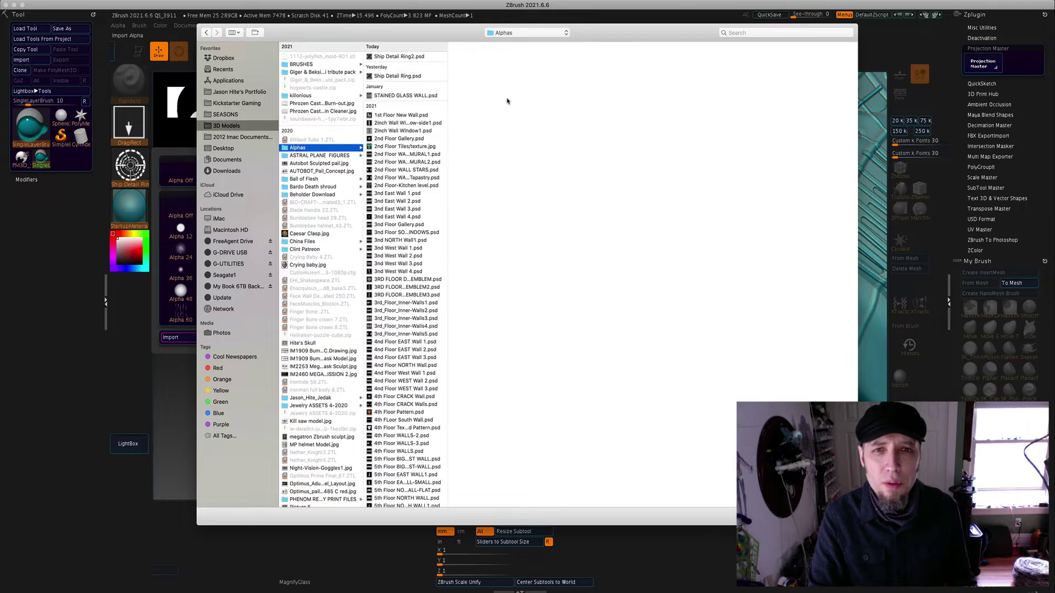
pyautogui.click(398, 56)
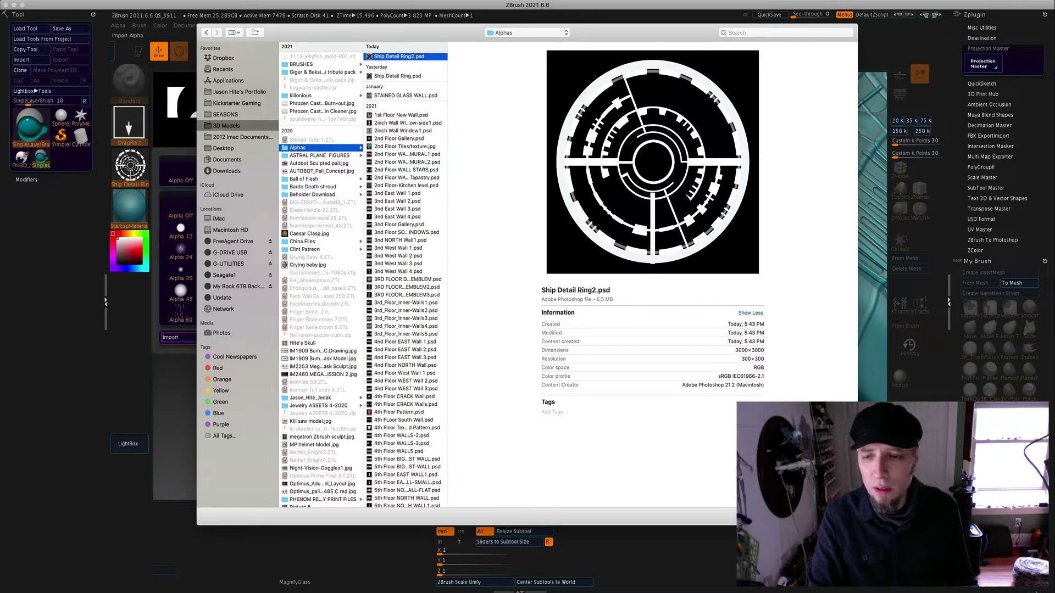
pyautogui.click(836, 516)
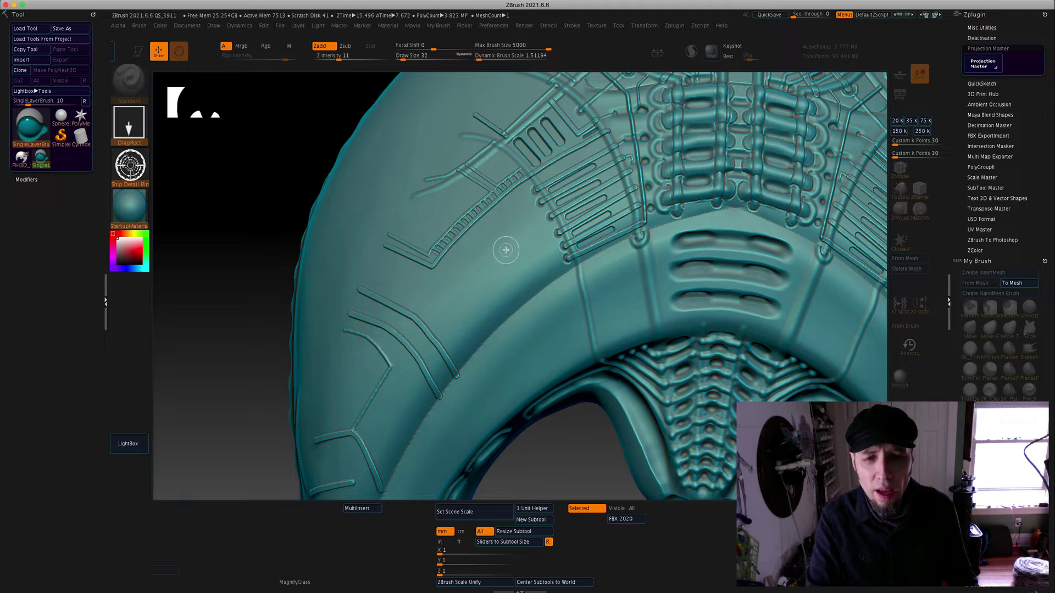
# - Draw and position a small ring detail on the smooth area below the toothed line, and pick it up with Projection Master
pyautogui.moveTo(504, 248); pyautogui.dragTo(545, 292)
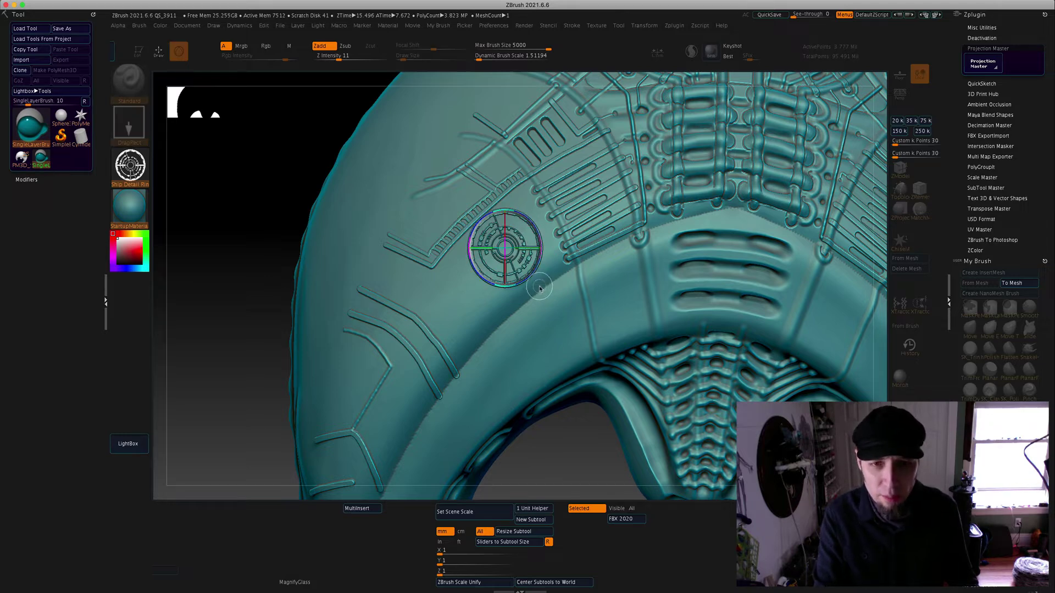
pyautogui.press('w')
pyautogui.moveTo(519, 285)
pyautogui.mouseDown()
pyautogui.moveTo(531, 291)
pyautogui.moveTo(520, 285)
pyautogui.moveTo(454, 332)
pyautogui.moveTo(590, 315)
pyautogui.moveTo(527, 293)
pyautogui.mouseUp()
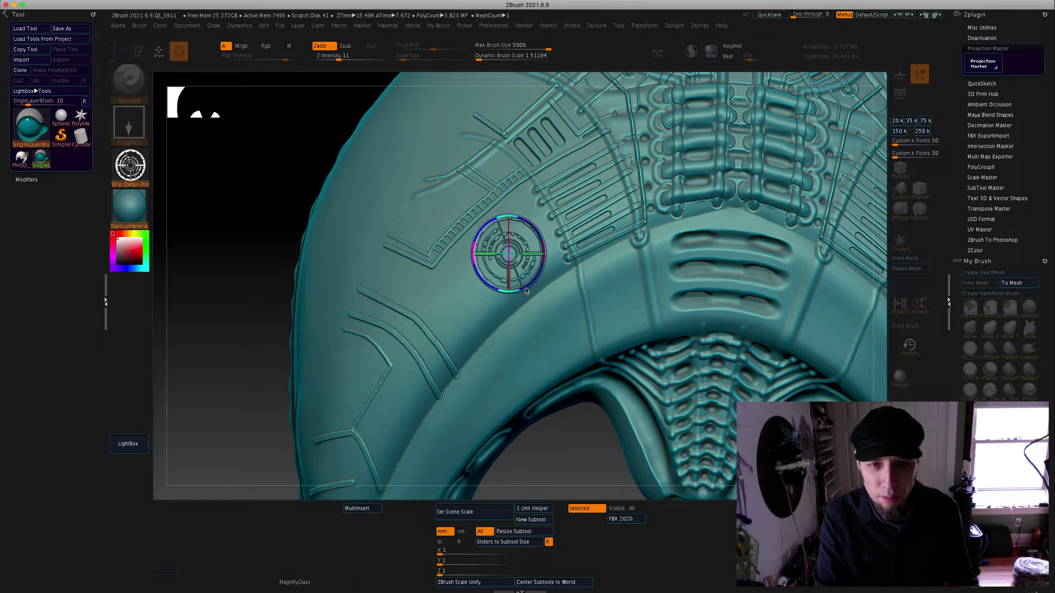
pyautogui.click(982, 65)
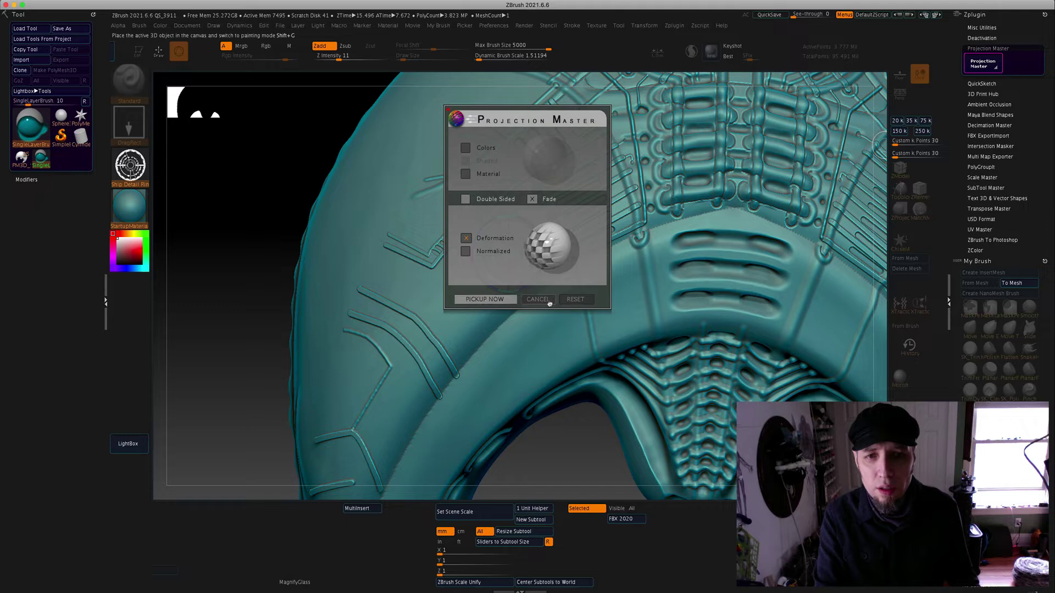
pyautogui.click(483, 300)
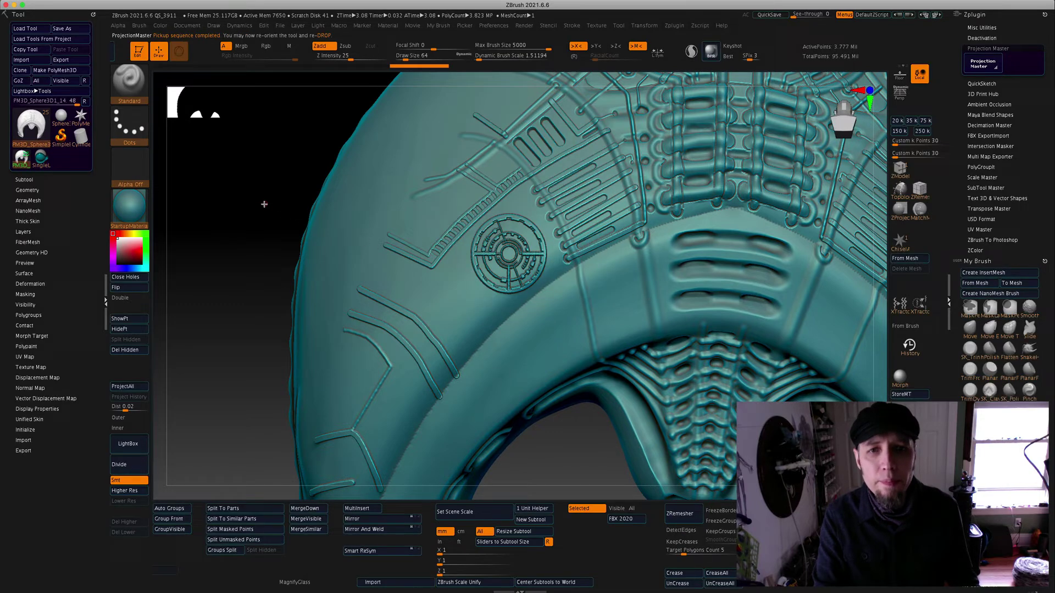
# - Inspect the projected ring detail on the shell from several angles and undo the projection
pyautogui.moveTo(237, 280)
pyautogui.mouseDown()
pyautogui.moveTo(238, 264)
pyautogui.moveTo(237, 279)
pyautogui.mouseUp()
pyautogui.moveTo(647, 444); pyautogui.dragTo(628, 464)
pyautogui.press('f')
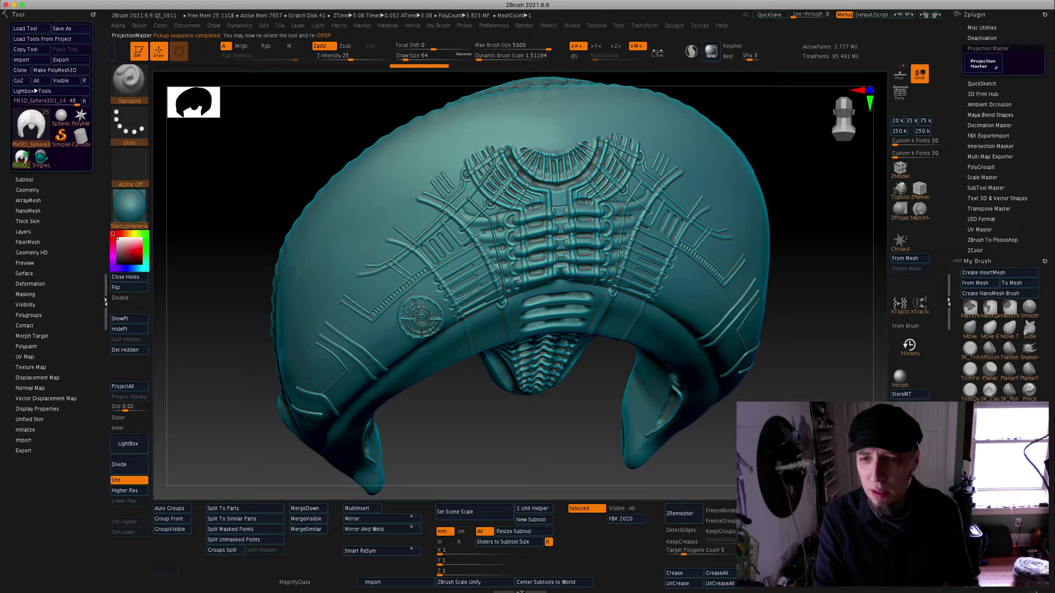
pyautogui.moveTo(549, 428); pyautogui.dragTo(560, 479)
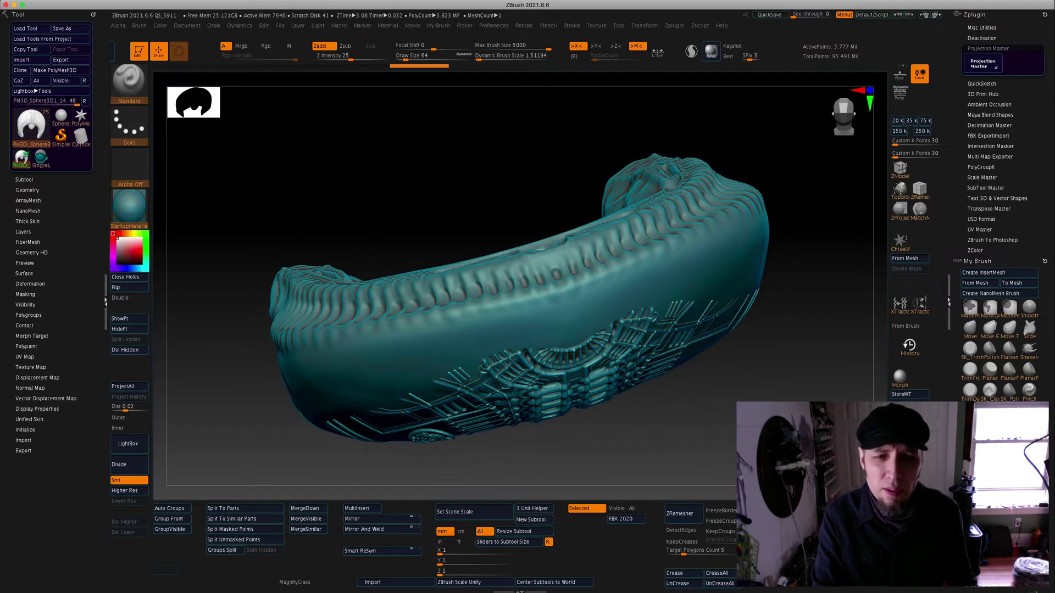
pyautogui.moveTo(806, 347)
pyautogui.mouseDown()
pyautogui.moveTo(765, 385)
pyautogui.moveTo(804, 346)
pyautogui.moveTo(759, 256)
pyautogui.moveTo(756, 356)
pyautogui.moveTo(728, 359)
pyautogui.moveTo(759, 361)
pyautogui.moveTo(744, 440)
pyautogui.moveTo(534, 463)
pyautogui.moveTo(520, 431)
pyautogui.moveTo(513, 450)
pyautogui.mouseUp()
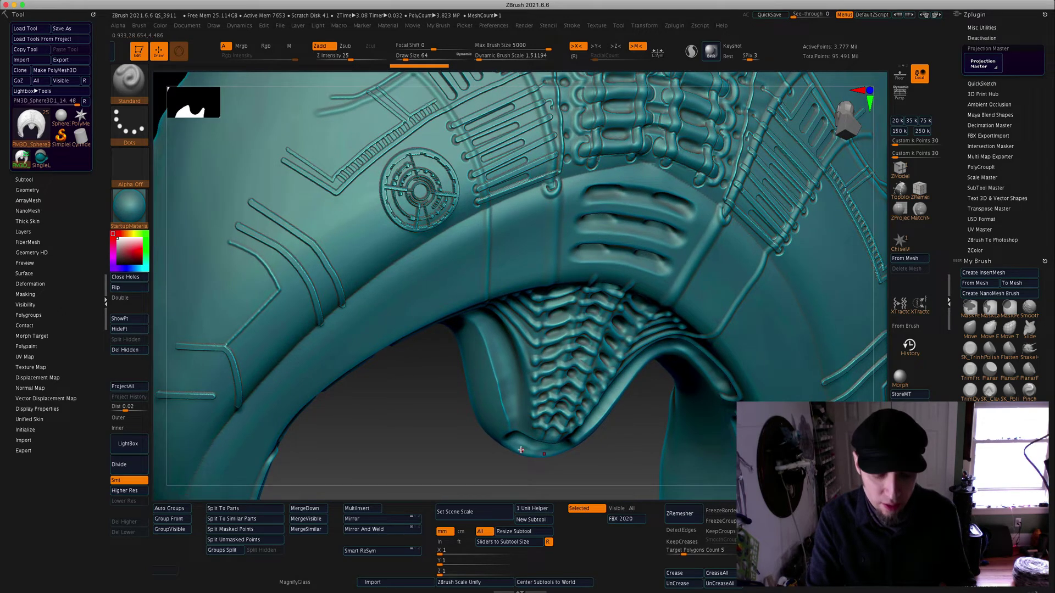
pyautogui.hotkey('ctrl', 'z')
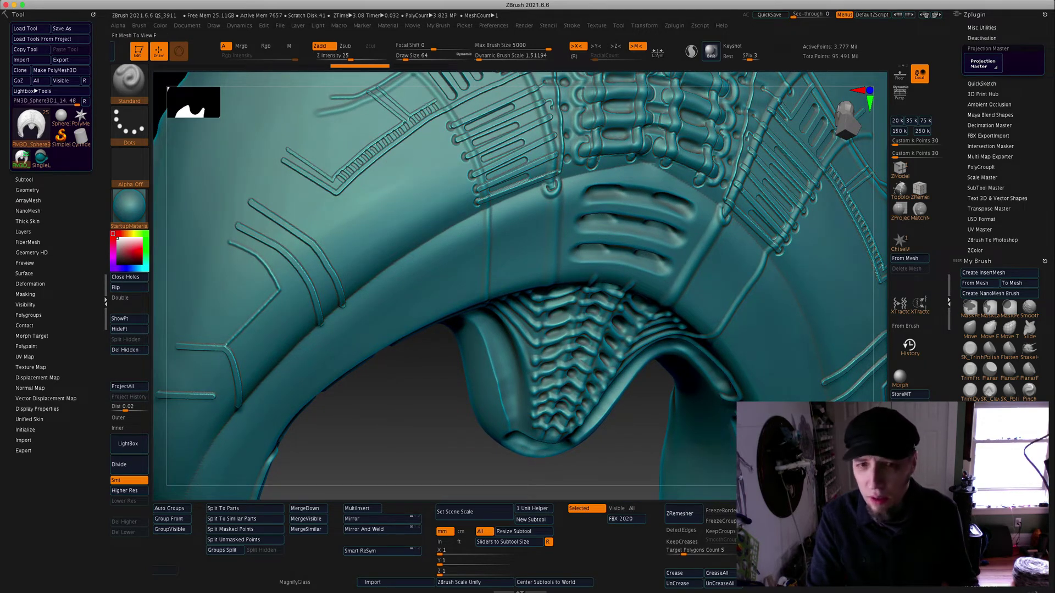
# - Drop the shell onto the canvas with Projection Master, facing the smooth area beside the toothed line and ribbed panels
pyautogui.press('f')
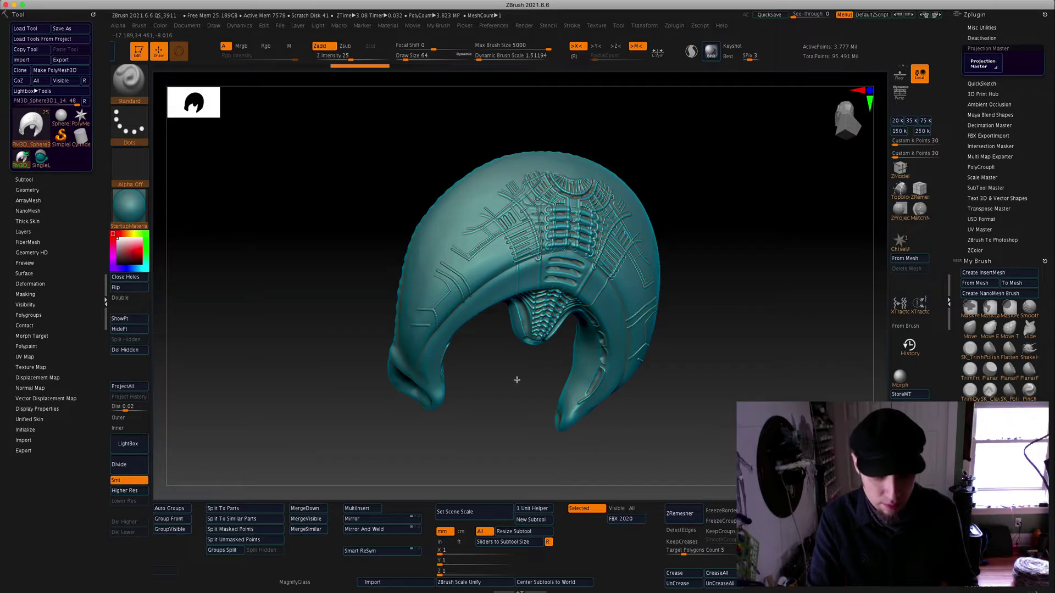
pyautogui.moveTo(516, 380)
pyautogui.mouseDown()
pyautogui.moveTo(546, 420)
pyautogui.moveTo(523, 415)
pyautogui.moveTo(525, 401)
pyautogui.moveTo(492, 378)
pyautogui.moveTo(502, 377)
pyautogui.moveTo(520, 422)
pyautogui.moveTo(537, 331)
pyautogui.moveTo(539, 404)
pyautogui.moveTo(530, 396)
pyautogui.moveTo(539, 419)
pyautogui.moveTo(603, 483)
pyautogui.moveTo(600, 506)
pyautogui.moveTo(634, 510)
pyautogui.mouseUp()
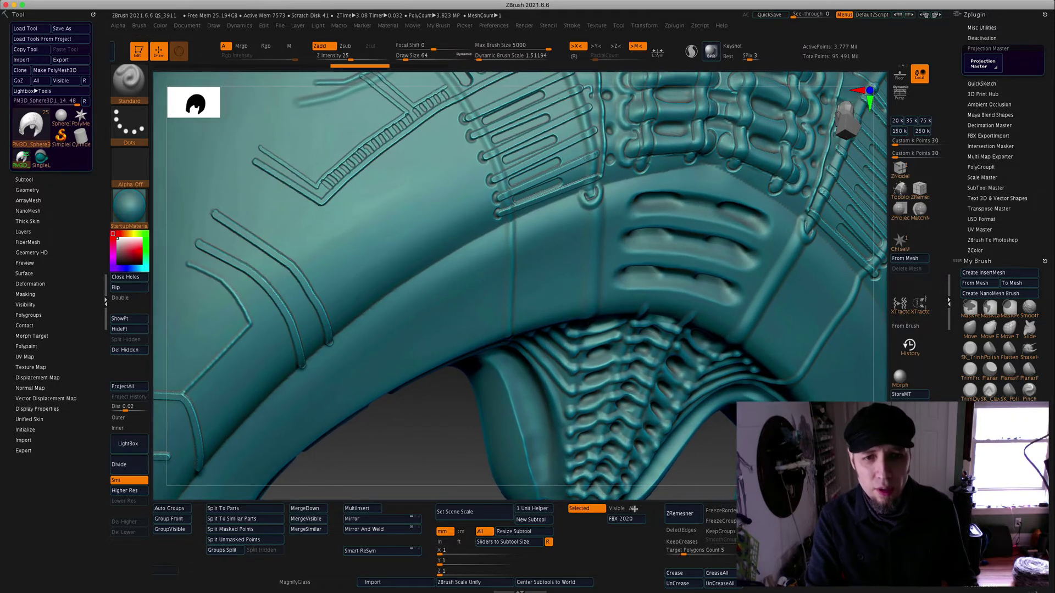
pyautogui.keyDown('alt'); pyautogui.moveTo(410, 435); pyautogui.dragTo(502, 481); pyautogui.keyUp('alt')
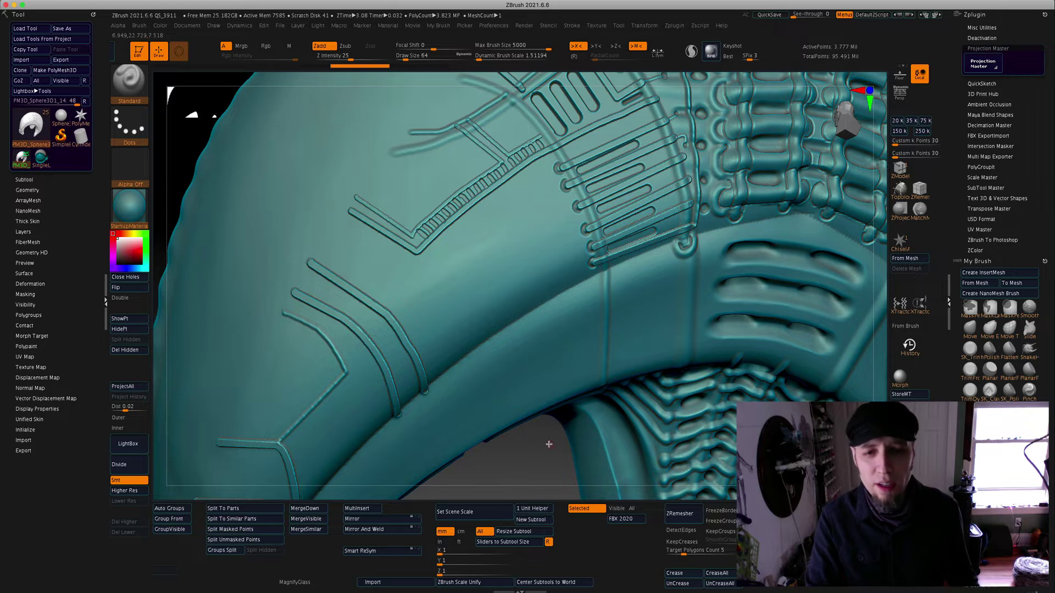
pyautogui.moveTo(555, 440)
pyautogui.keyDown('alt'); pyautogui.mouseDown()
pyautogui.moveTo(542, 438)
pyautogui.moveTo(558, 441)
pyautogui.moveTo(536, 455)
pyautogui.mouseUp(); pyautogui.keyUp('alt')
pyautogui.moveTo(534, 455); pyautogui.dragTo(538, 456)
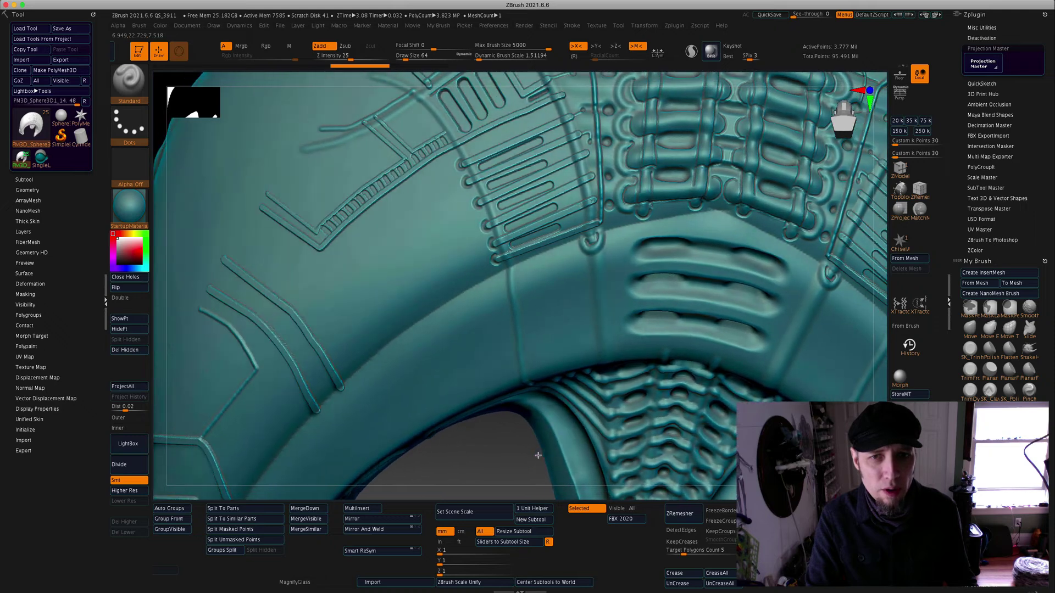
pyautogui.click(971, 71)
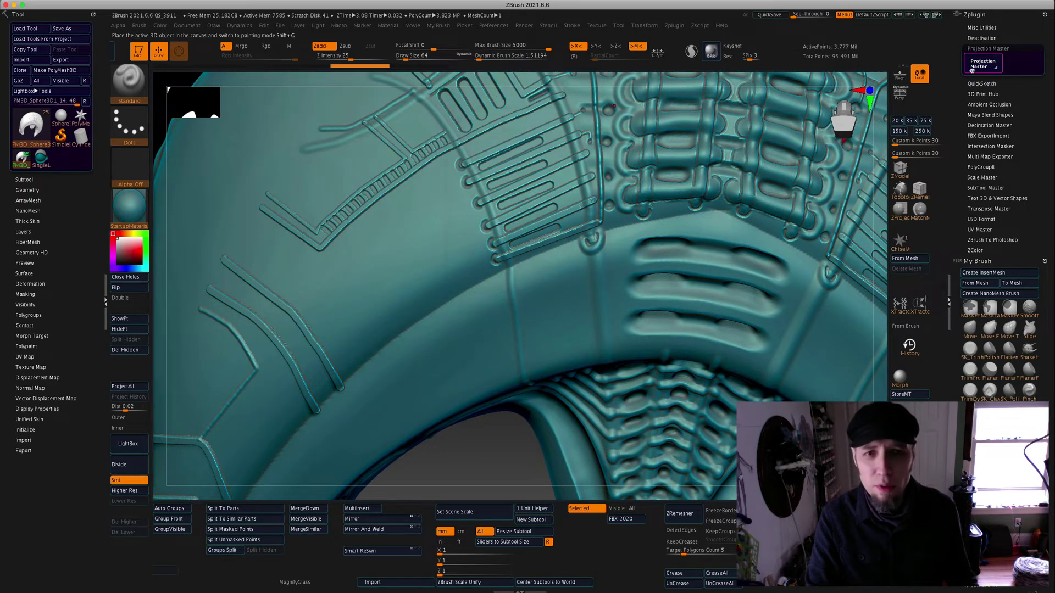
pyautogui.click(486, 300)
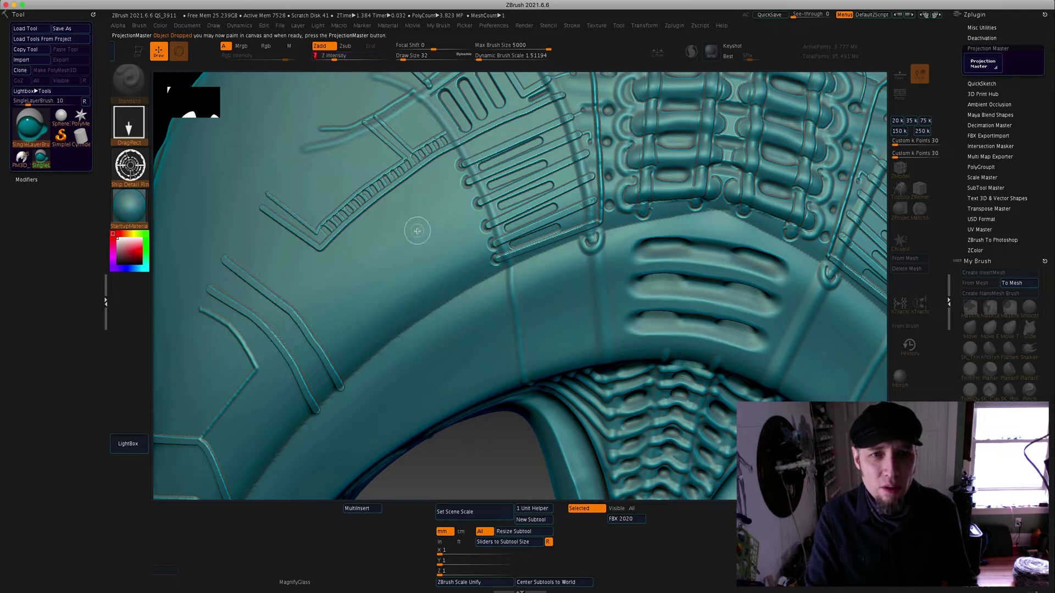
# - Draw a small ring detail on the smooth area below the toothed line and pick it up with Projection Master
pyautogui.moveTo(419, 238); pyautogui.dragTo(457, 280)
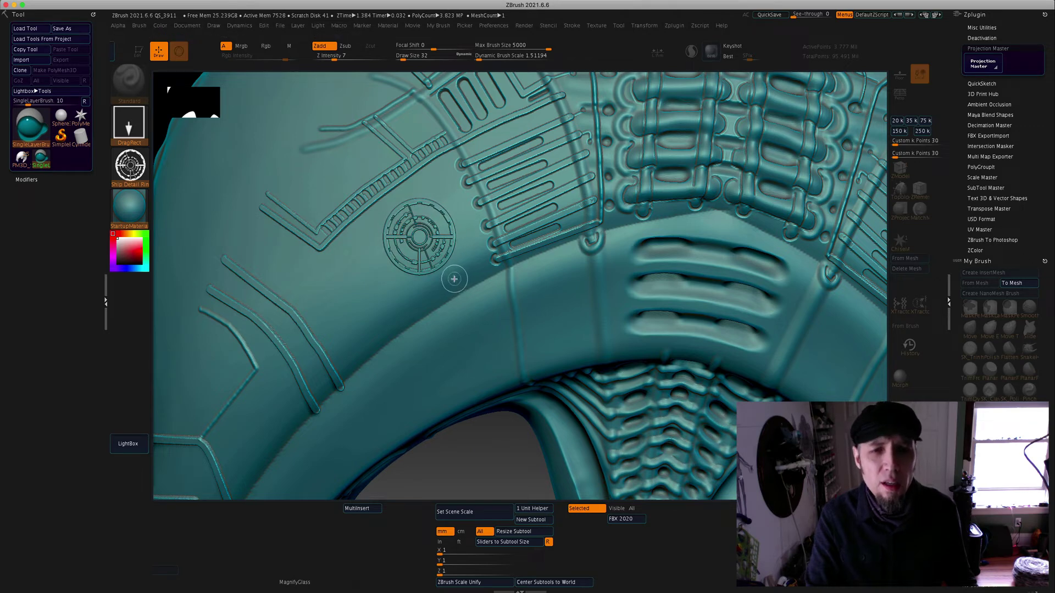
pyautogui.click(974, 66)
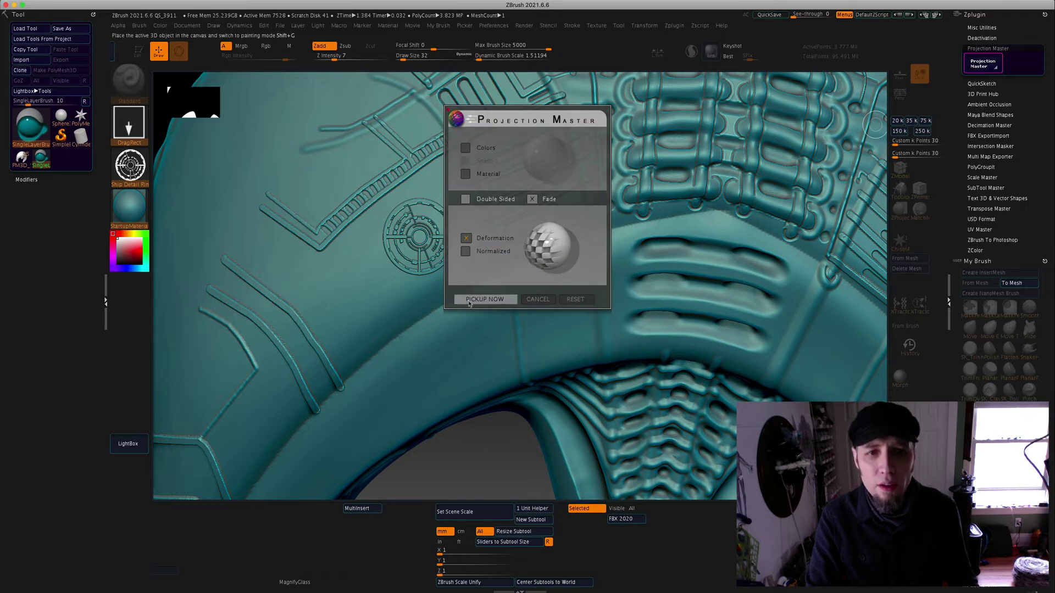
pyautogui.click(484, 300)
pyautogui.moveTo(477, 478); pyautogui.dragTo(536, 540)
pyautogui.moveTo(390, 161); pyautogui.dragTo(402, 259)
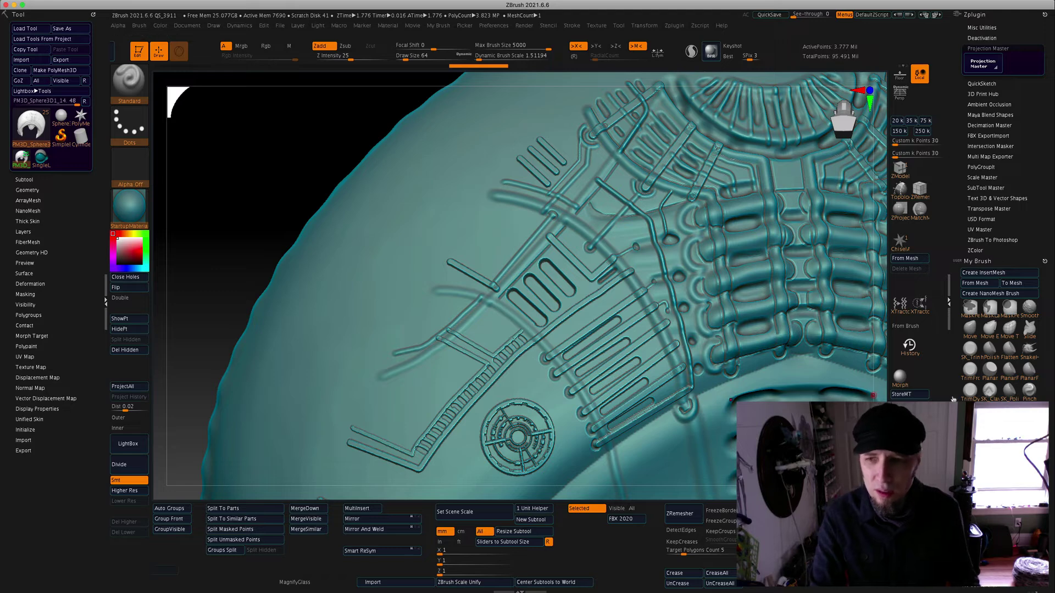
pyautogui.press('f')
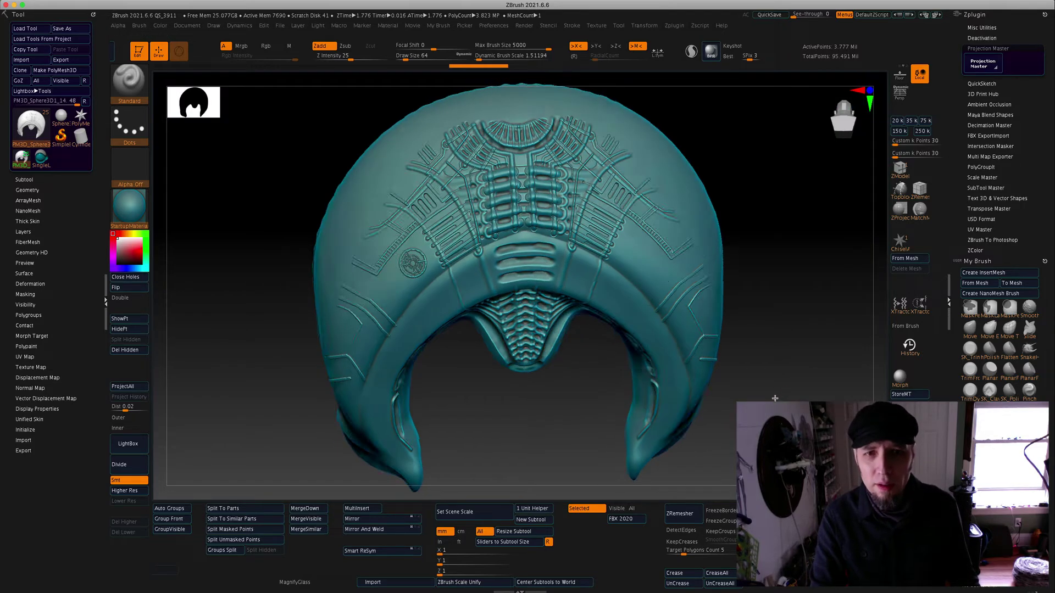
pyautogui.moveTo(649, 387); pyautogui.dragTo(640, 357)
pyautogui.moveTo(770, 385)
pyautogui.mouseDown()
pyautogui.moveTo(700, 404)
pyautogui.moveTo(694, 417)
pyautogui.moveTo(816, 397)
pyautogui.moveTo(791, 392)
pyautogui.mouseUp()
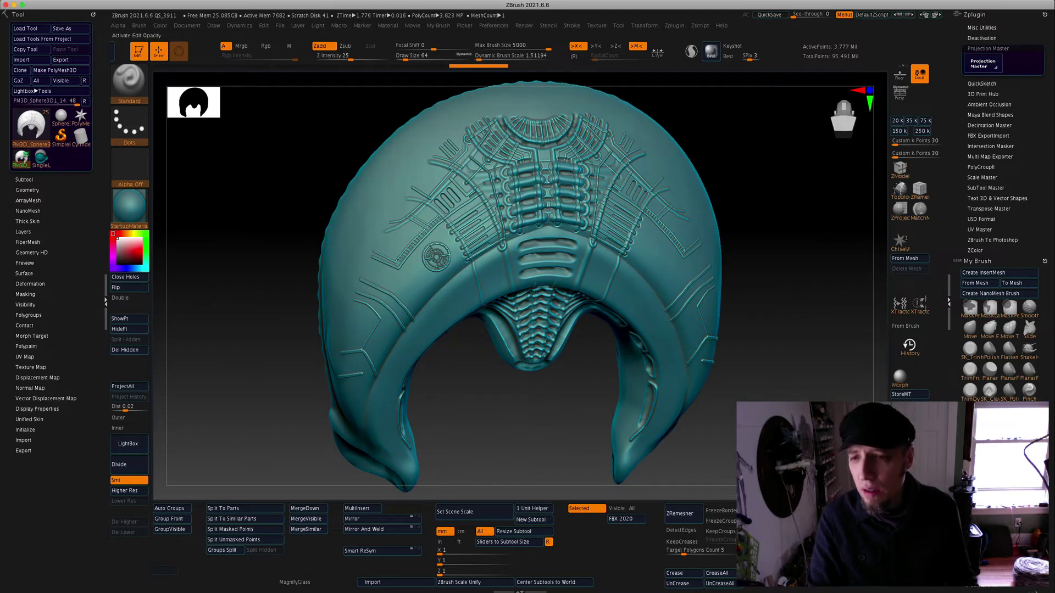
# - Turn off Solo so all subtools show, and examine the complete sculpture from the rear around to the face
pyautogui.click(792, 406)
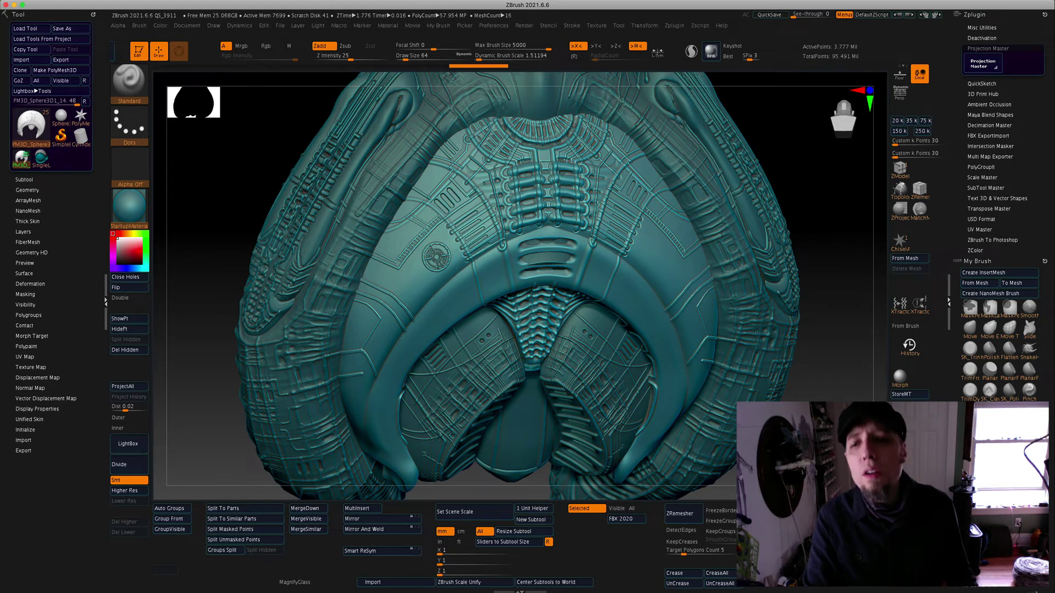
pyautogui.moveTo(791, 393); pyautogui.dragTo(693, 376)
pyautogui.moveTo(797, 423)
pyautogui.mouseDown()
pyautogui.moveTo(735, 447)
pyautogui.moveTo(811, 371)
pyautogui.moveTo(809, 291)
pyautogui.mouseUp()
pyautogui.moveTo(814, 400)
pyautogui.mouseDown()
pyautogui.moveTo(839, 385)
pyautogui.moveTo(508, 400)
pyautogui.mouseUp()
pyautogui.moveTo(318, 422)
pyautogui.mouseDown()
pyautogui.moveTo(340, 421)
pyautogui.moveTo(317, 421)
pyautogui.moveTo(378, 394)
pyautogui.moveTo(324, 423)
pyautogui.moveTo(282, 415)
pyautogui.mouseUp()
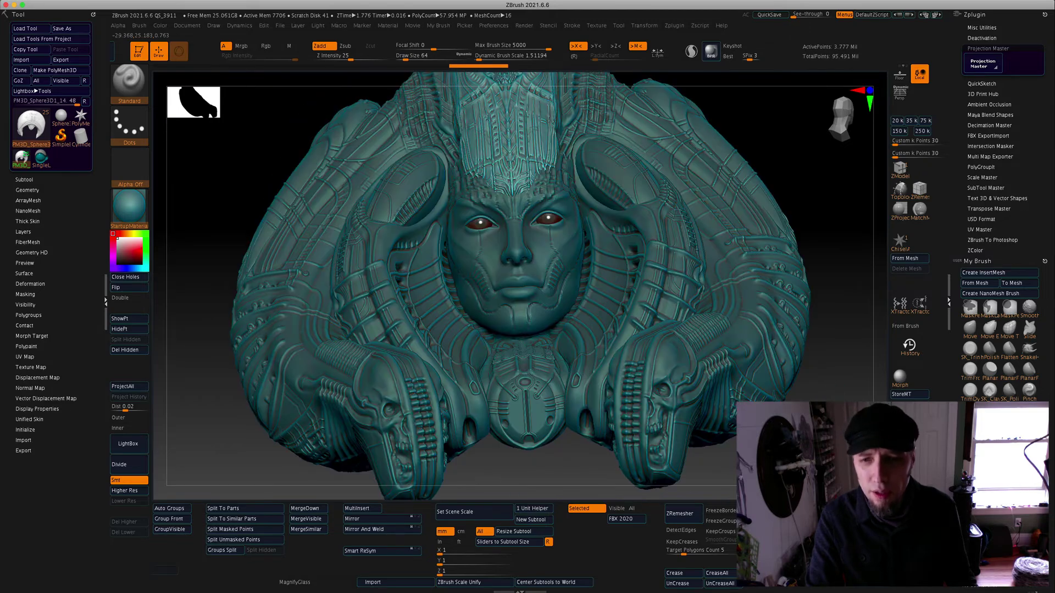
pyautogui.press('f')
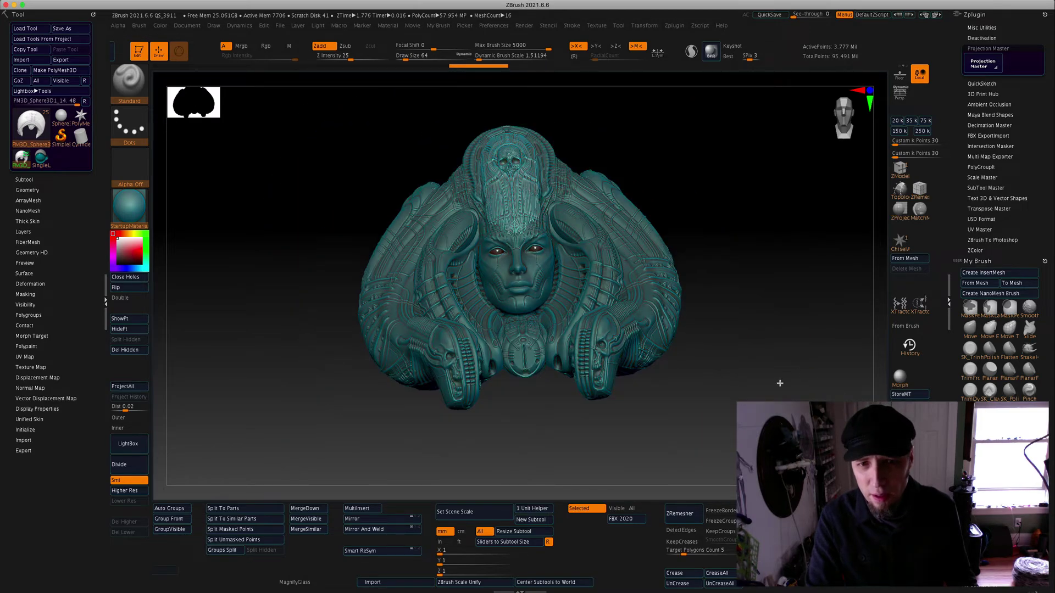
pyautogui.moveTo(780, 383)
pyautogui.mouseDown()
pyautogui.moveTo(811, 395)
pyautogui.moveTo(827, 378)
pyautogui.moveTo(812, 396)
pyautogui.moveTo(766, 381)
pyautogui.mouseUp()
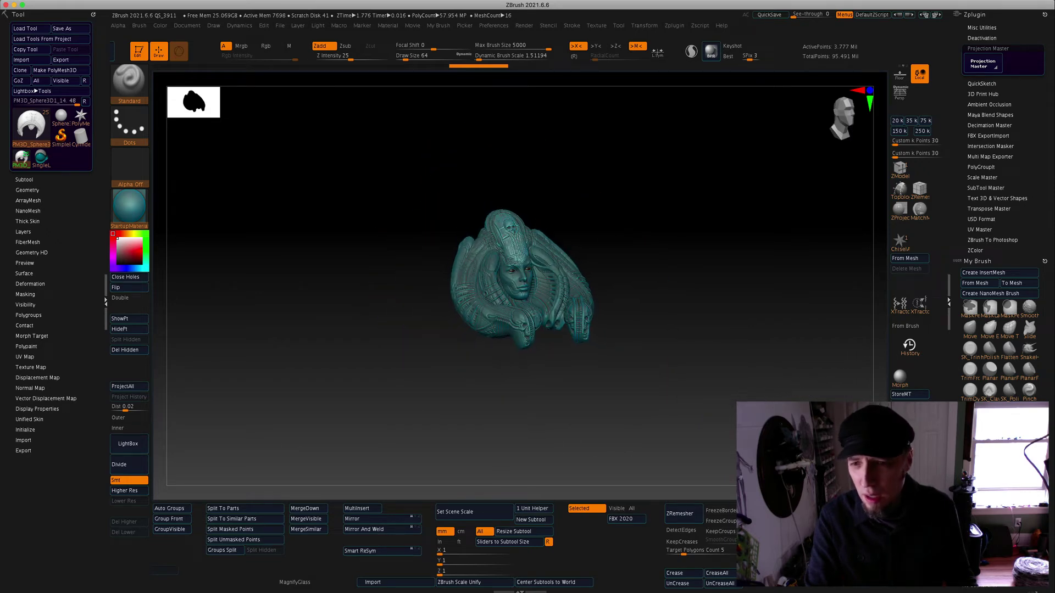
# - Spread all subtools apart with XPose to view the individual parts, and collapse them back together
pyautogui.hotkey('shift', 'x')
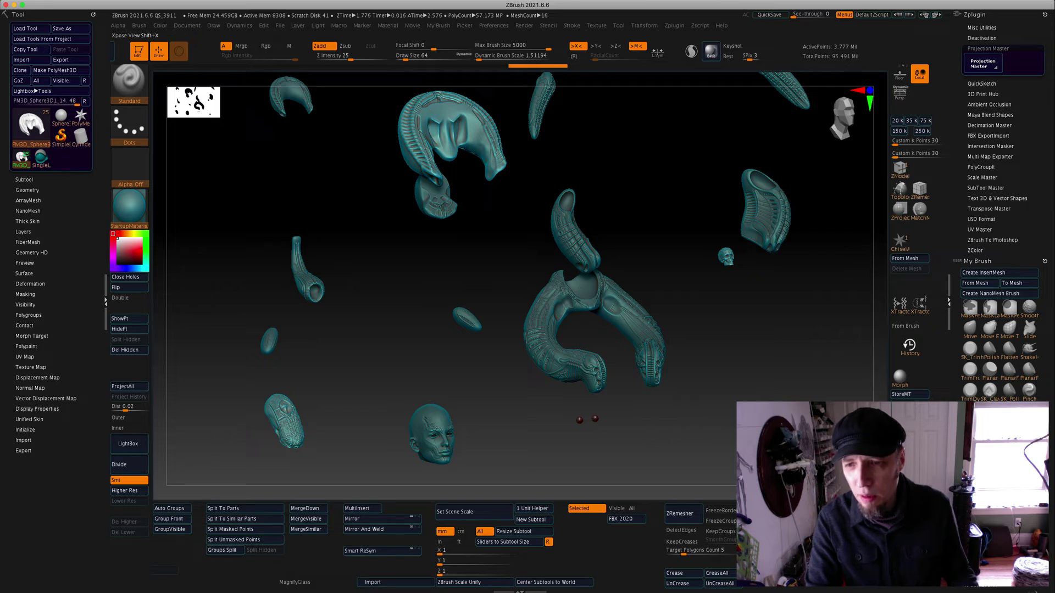
pyautogui.hotkey('shift', 'x')
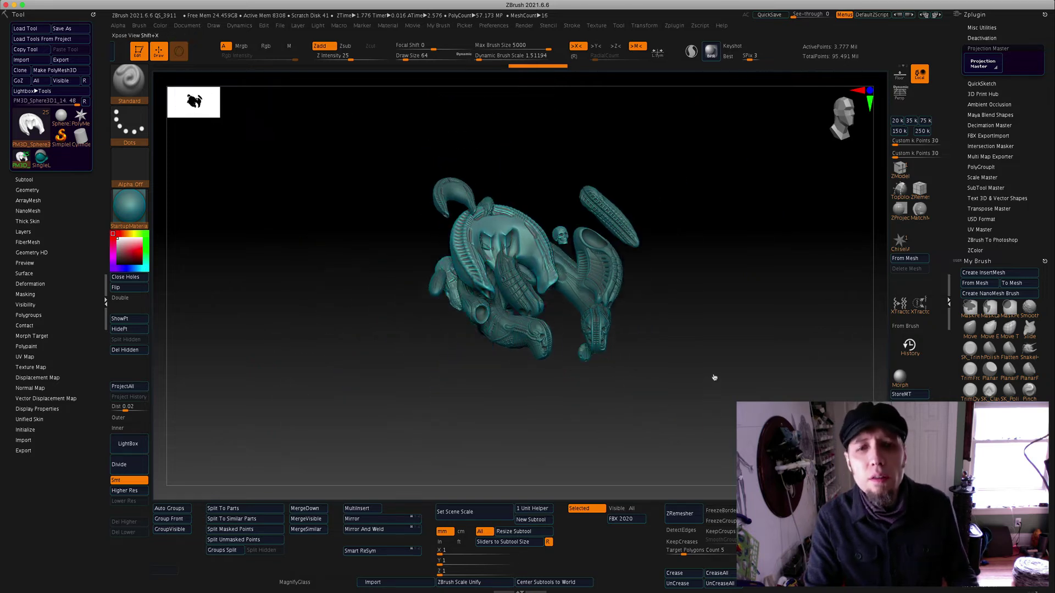
pyautogui.moveTo(697, 372); pyautogui.dragTo(676, 366)
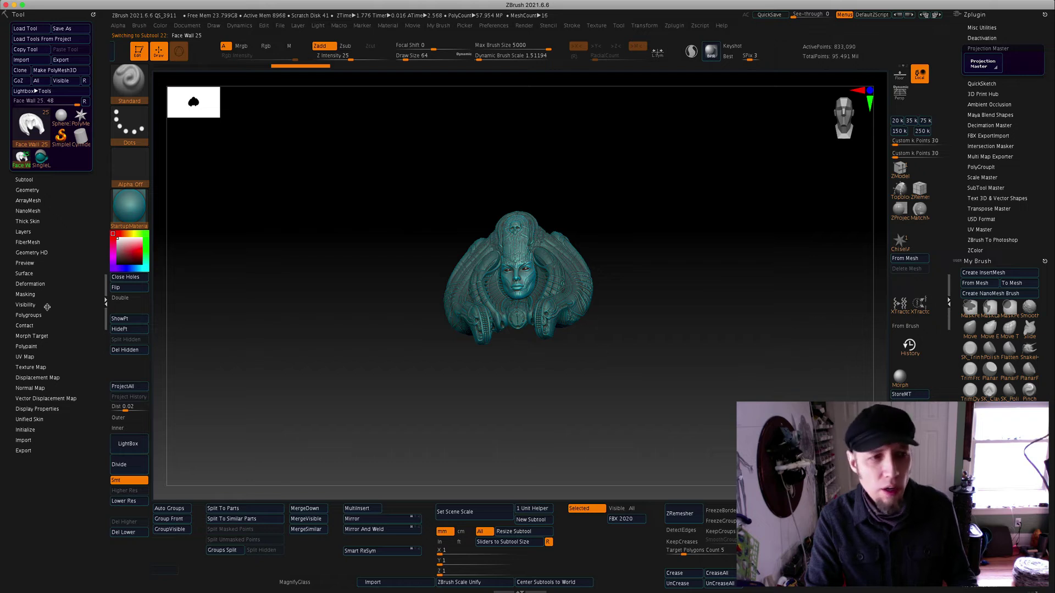
# - Hide the Face Wall 25 and eyes2 subtools and examine the ship's structure behind the face and from the rear
pyautogui.click(24, 179)
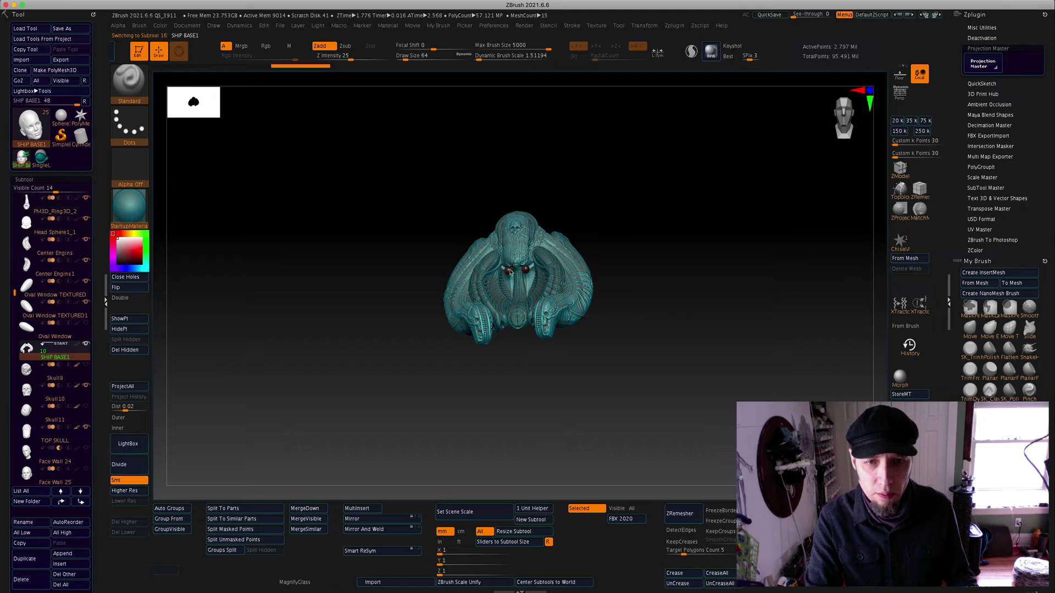
pyautogui.moveTo(13, 296); pyautogui.dragTo(12, 345)
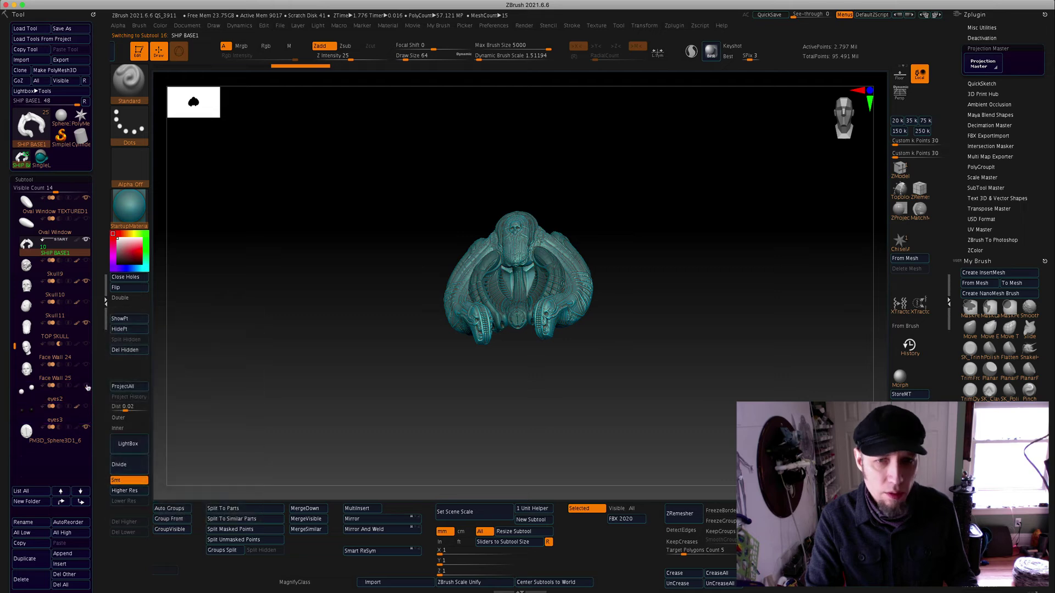
pyautogui.moveTo(270, 387); pyautogui.dragTo(292, 390)
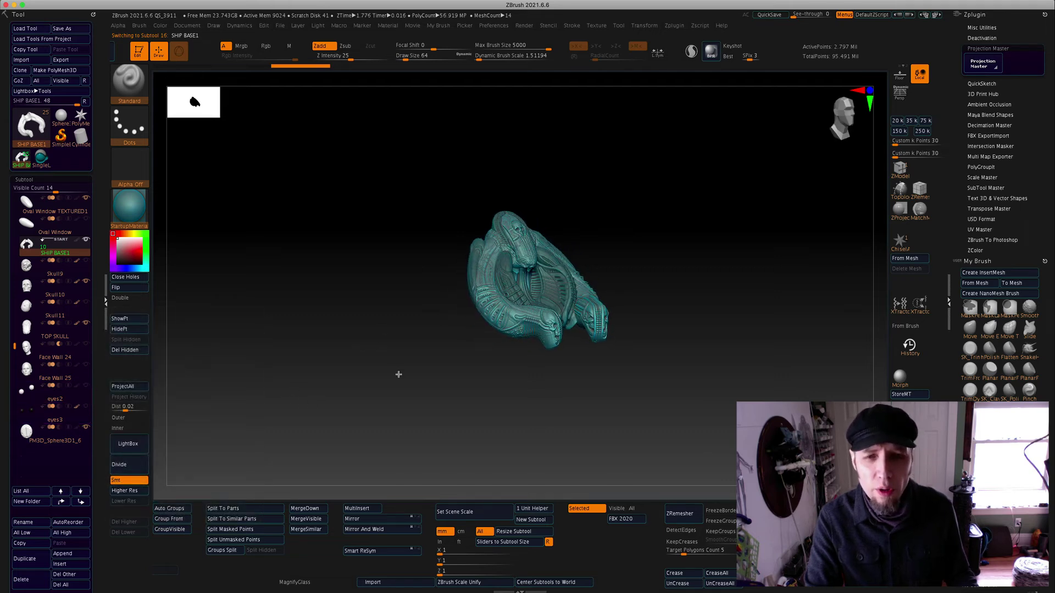
pyautogui.keyDown('alt'); pyautogui.moveTo(398, 372); pyautogui.dragTo(337, 358); pyautogui.keyUp('alt')
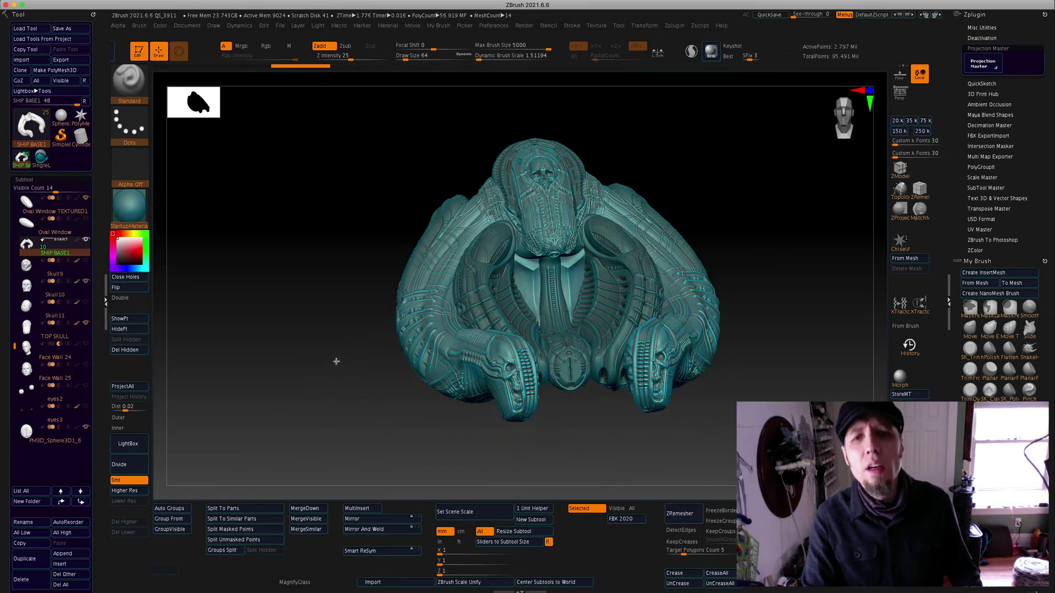
pyautogui.moveTo(666, 433); pyautogui.dragTo(457, 427)
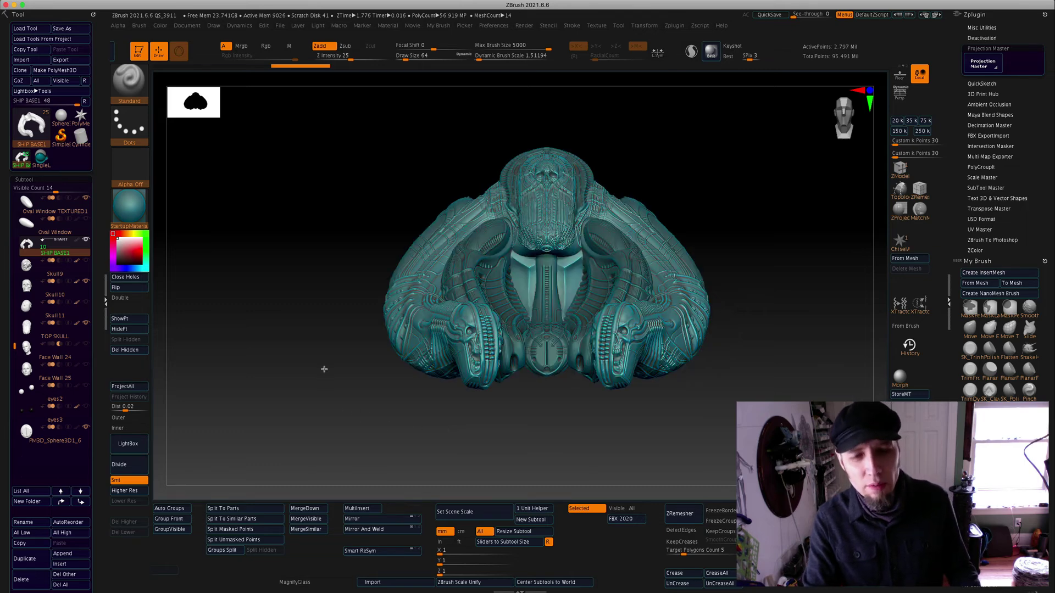
pyautogui.moveTo(300, 365); pyautogui.dragTo(357, 431)
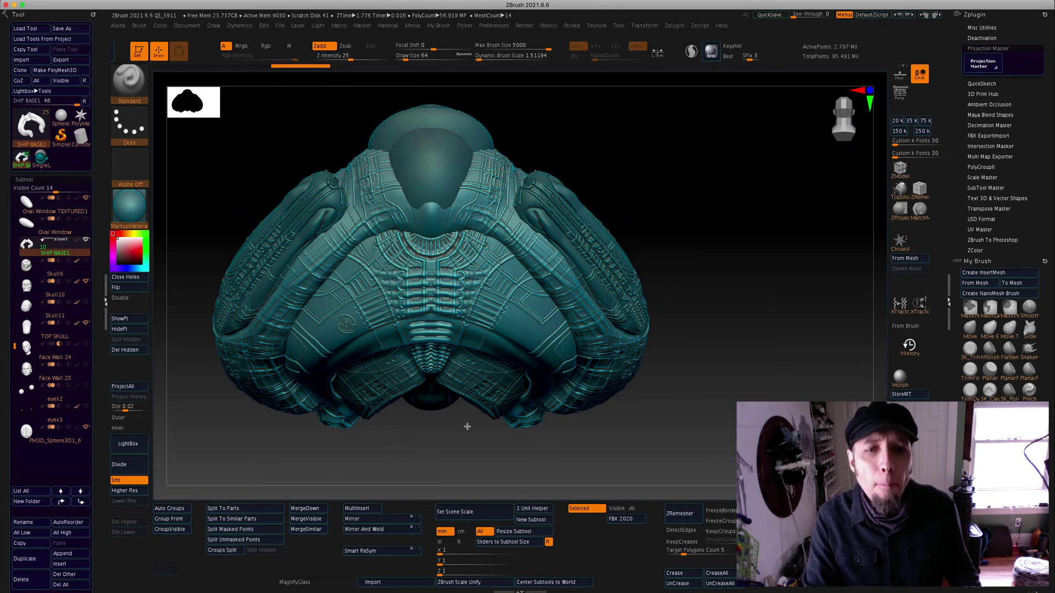
pyautogui.moveTo(467, 426); pyautogui.dragTo(406, 424)
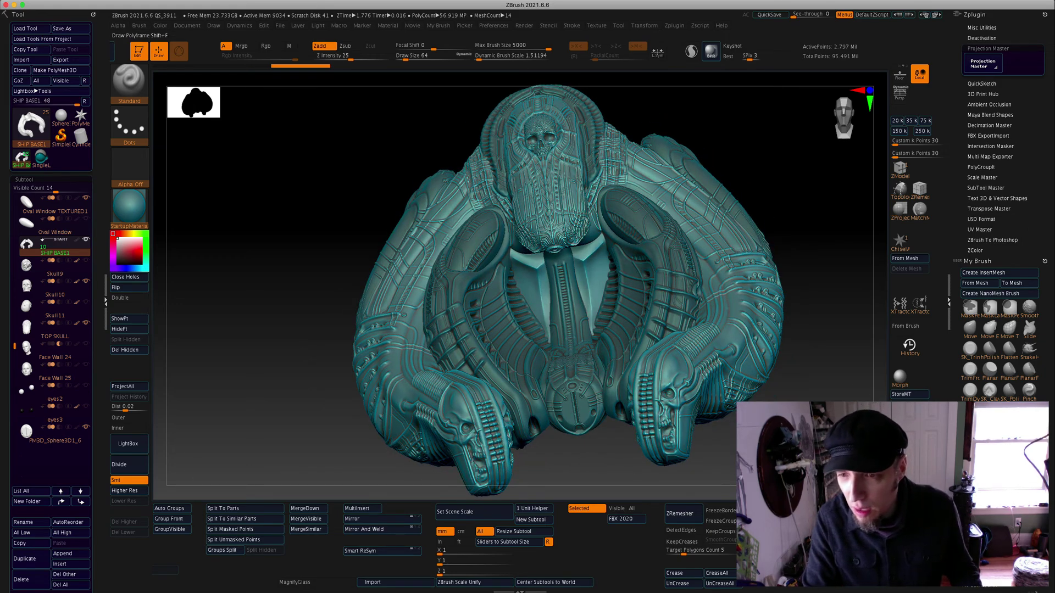
# - Show the Face Wall 25 and eyes2 subtools again and view the complete sculpture from the front
pyautogui.click(85, 366)
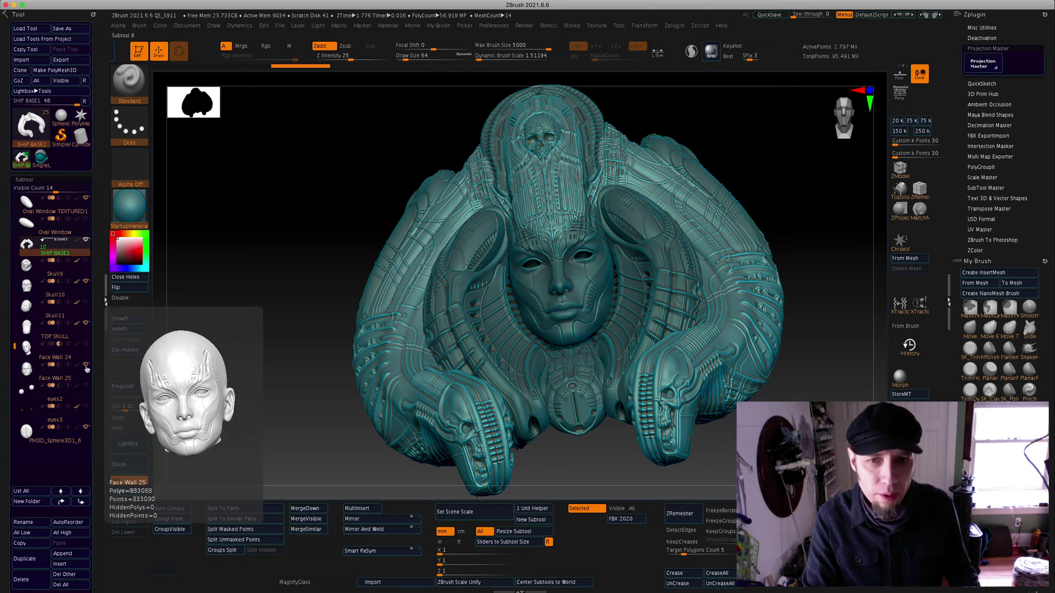
pyautogui.moveTo(252, 368); pyautogui.dragTo(264, 387)
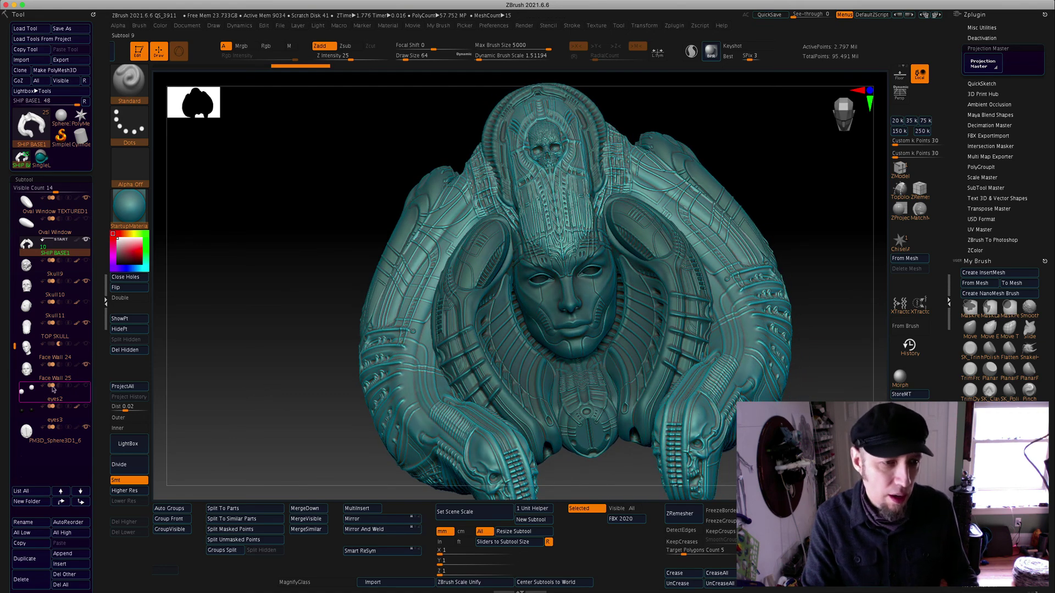
pyautogui.click(86, 388)
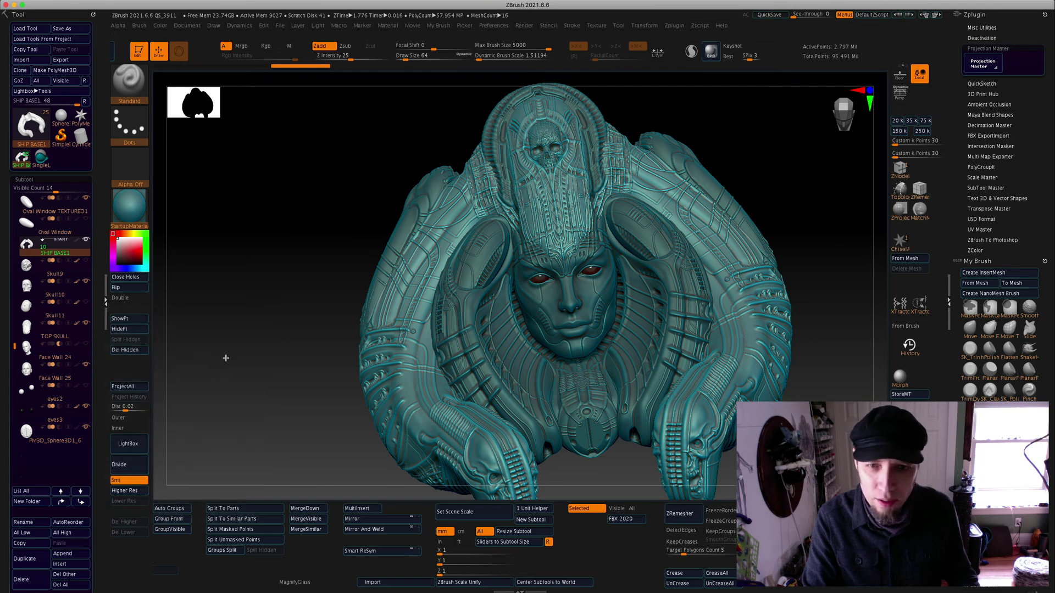
pyautogui.moveTo(226, 358)
pyautogui.mouseDown()
pyautogui.moveTo(247, 361)
pyautogui.moveTo(229, 344)
pyautogui.mouseUp()
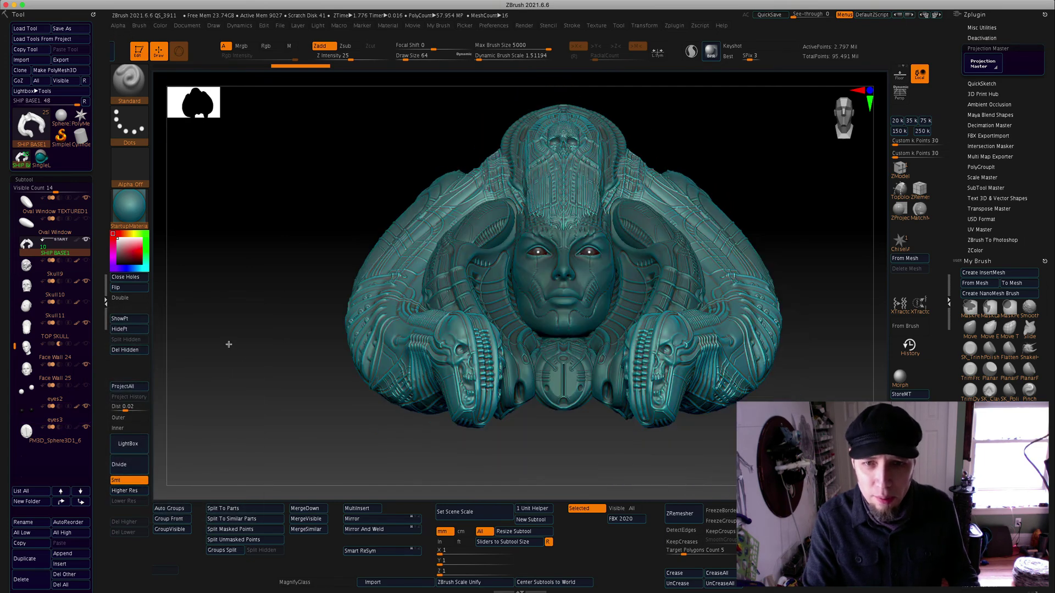
pyautogui.moveTo(263, 262); pyautogui.dragTo(289, 249)
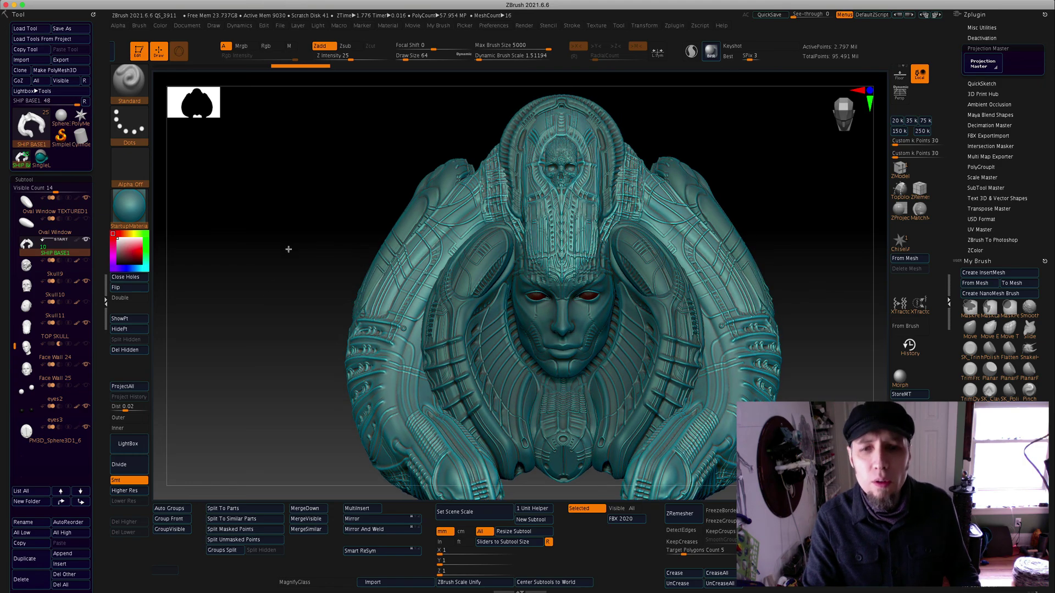